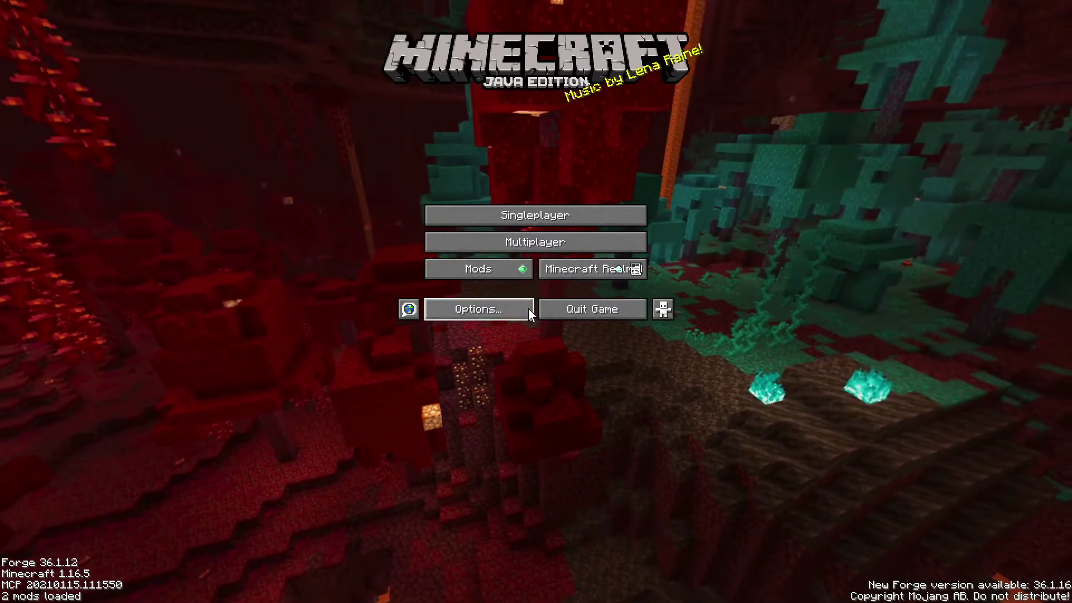
Open the empty .minecraft\mods folder from the game's Mods list.
click(478, 269)
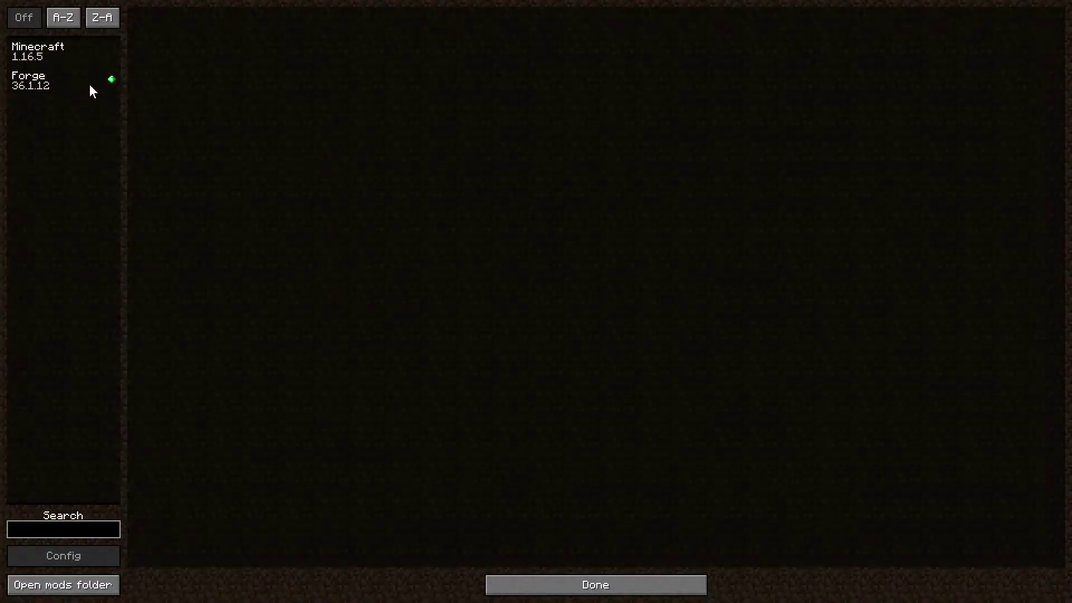
click(56, 586)
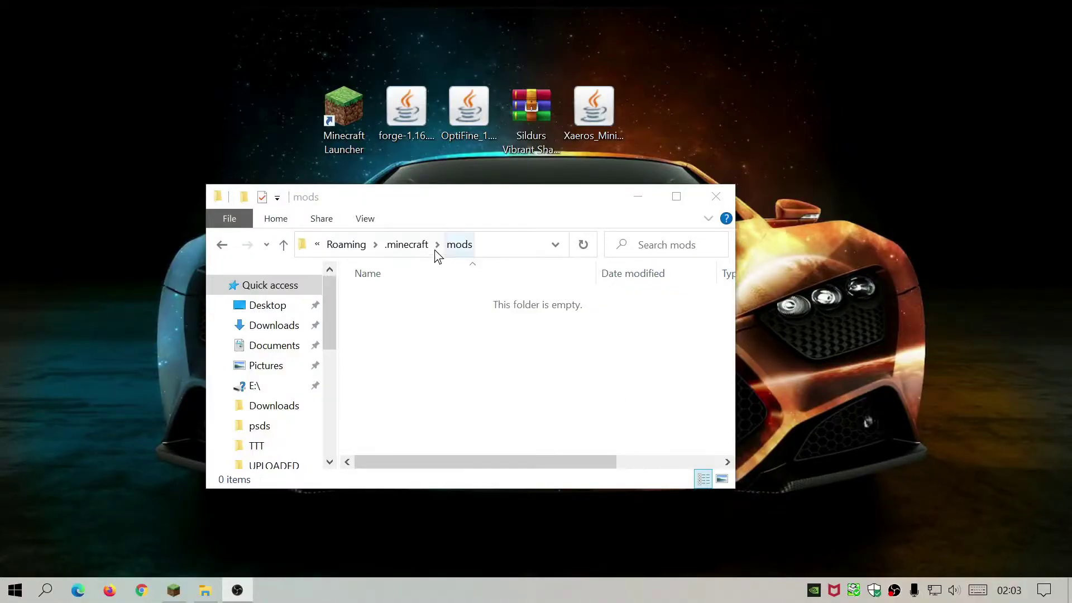
Copy the OptiFine and Xaero's Minimap jars into the mods folder, then switch to the Minecraft Launcher.
click(489, 246)
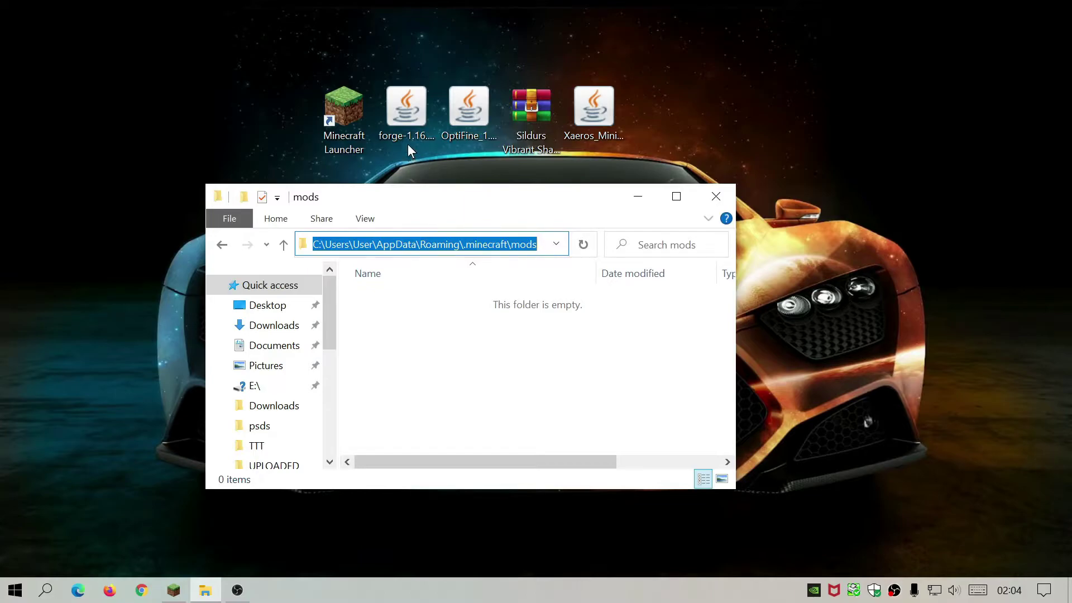
drag(471, 111, 454, 344)
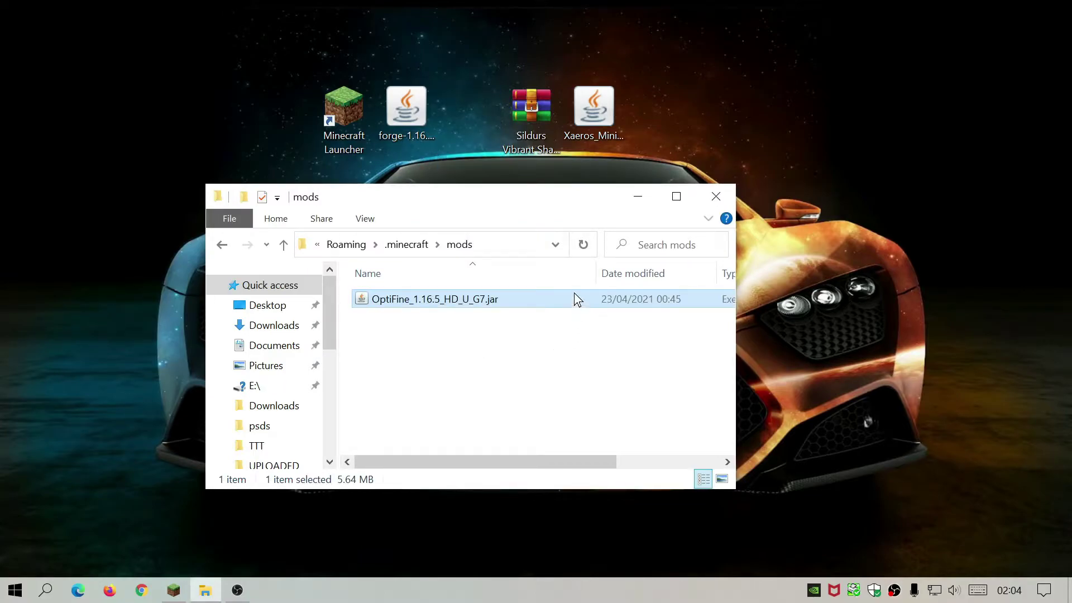
click(588, 112)
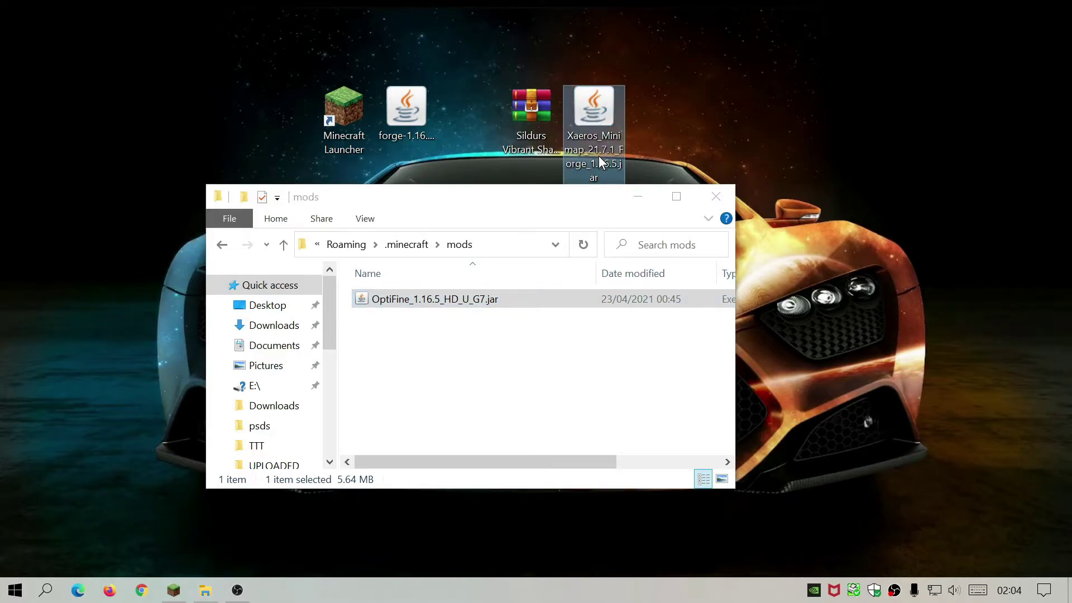
drag(591, 111, 472, 365)
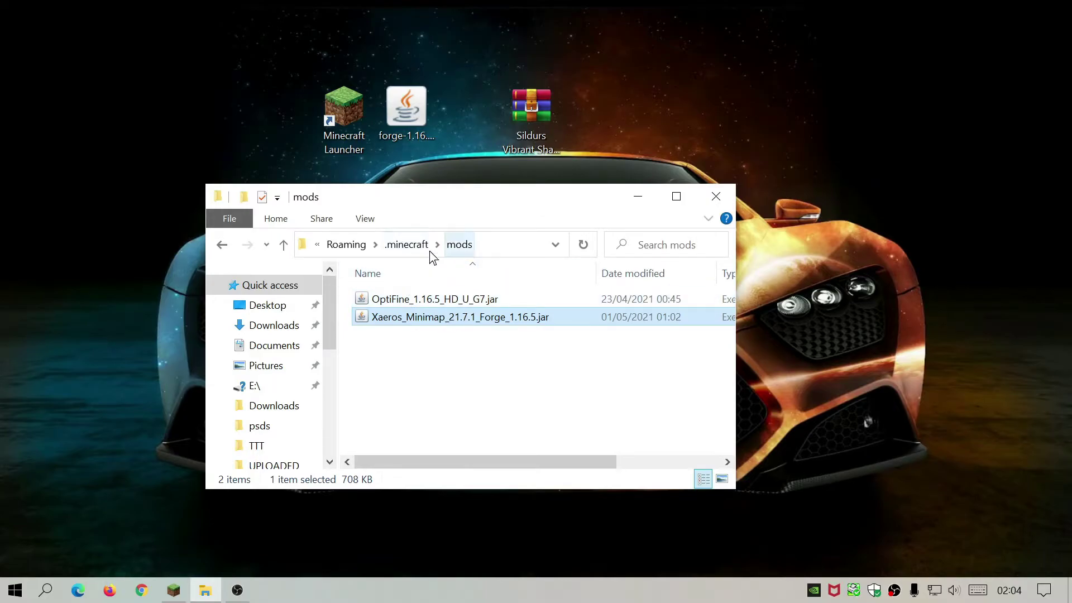
click(539, 145)
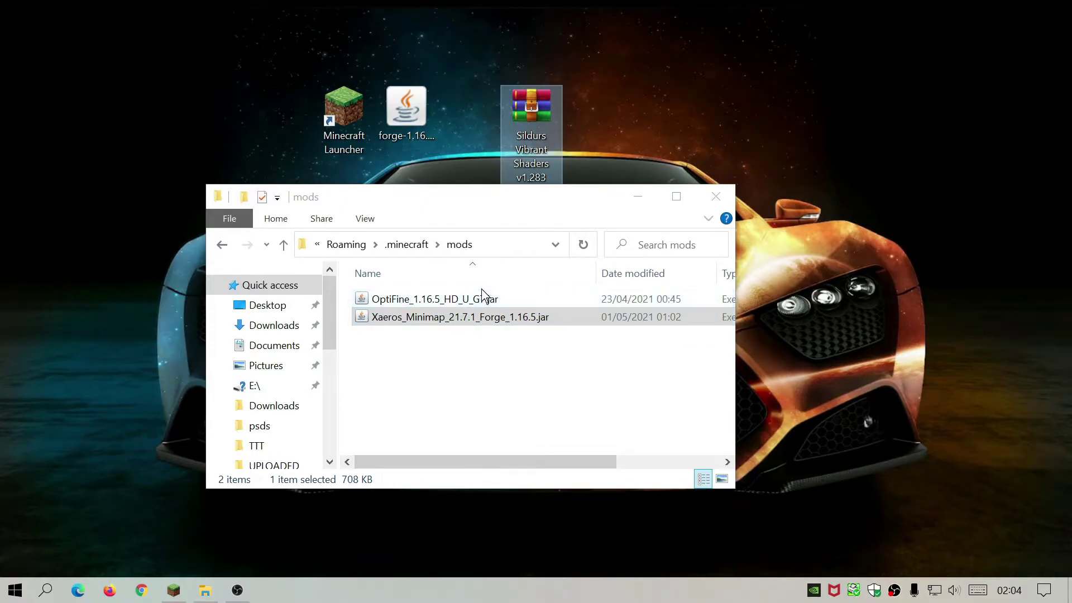
click(173, 590)
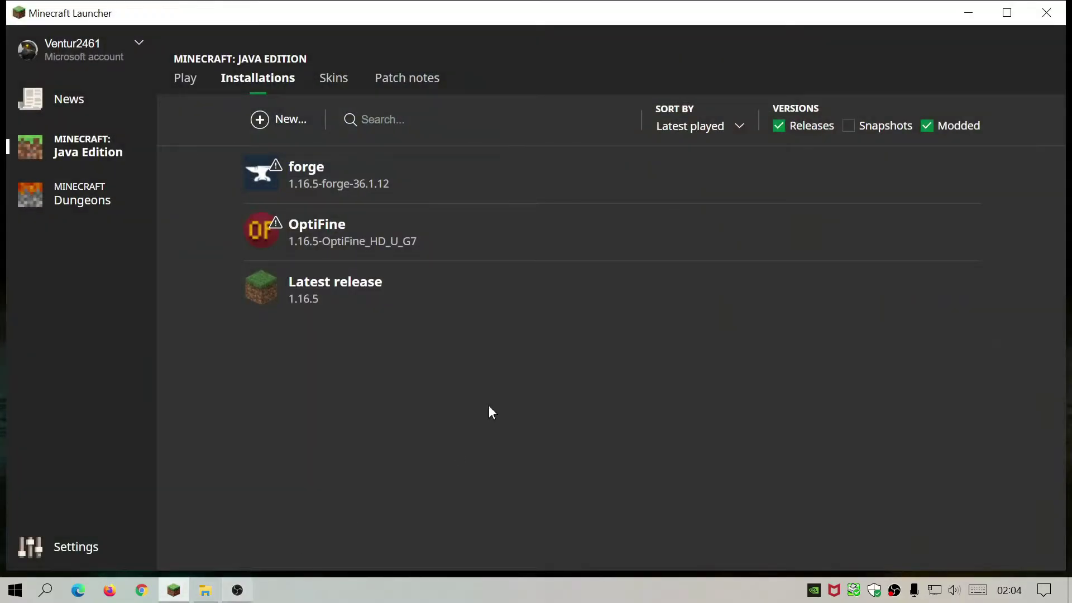
Close the mods folder window and return to the launcher's Installations list.
click(205, 590)
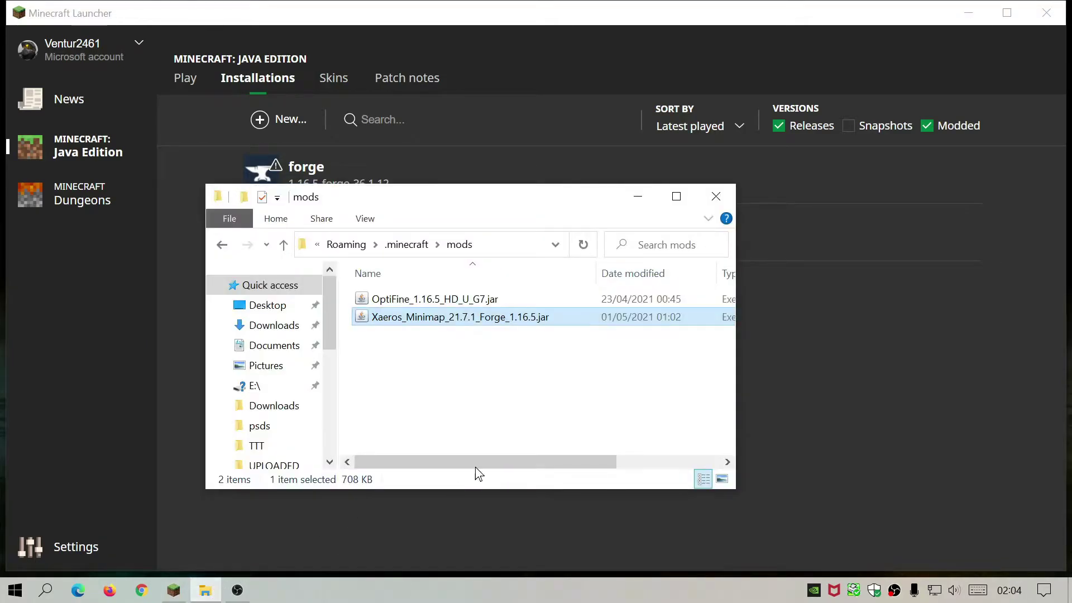
click(715, 196)
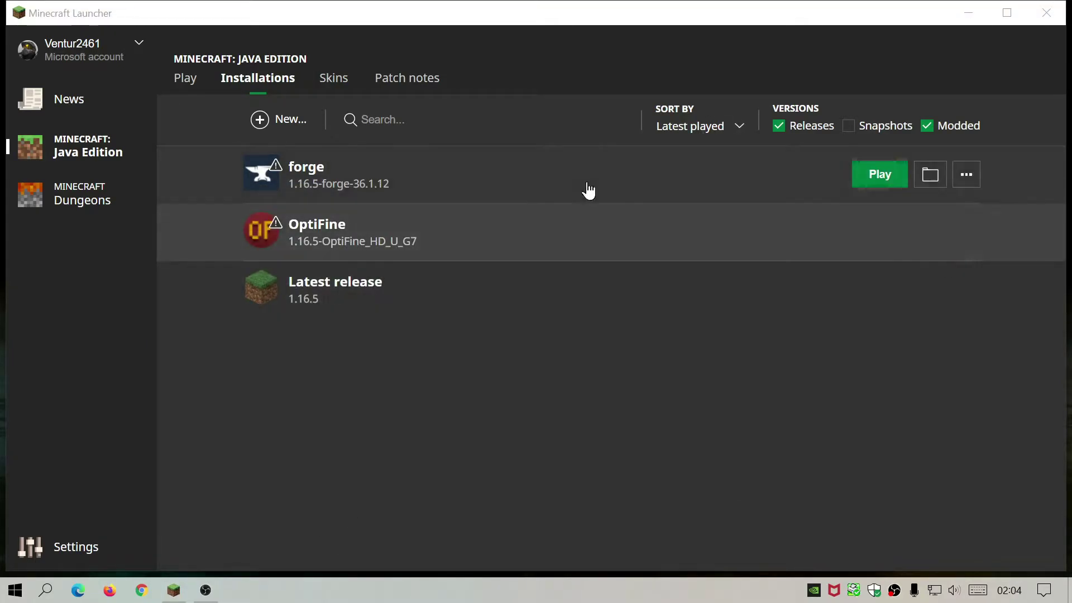
click(185, 81)
click(256, 84)
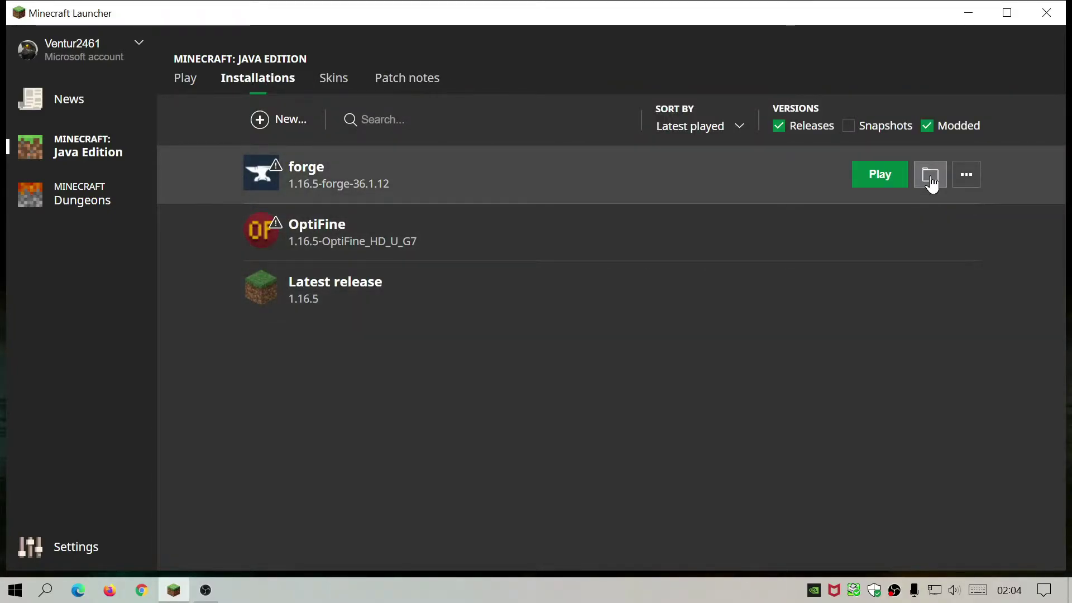
Open the forge installation's game folder, verify both jars in mods, and close it.
click(930, 174)
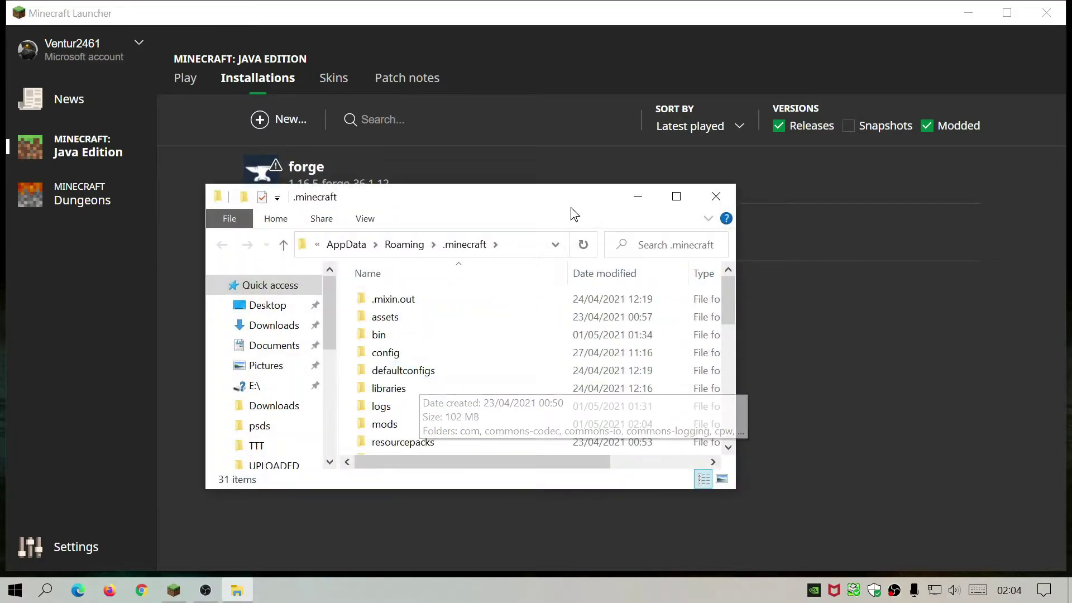
drag(736, 426, 783, 505)
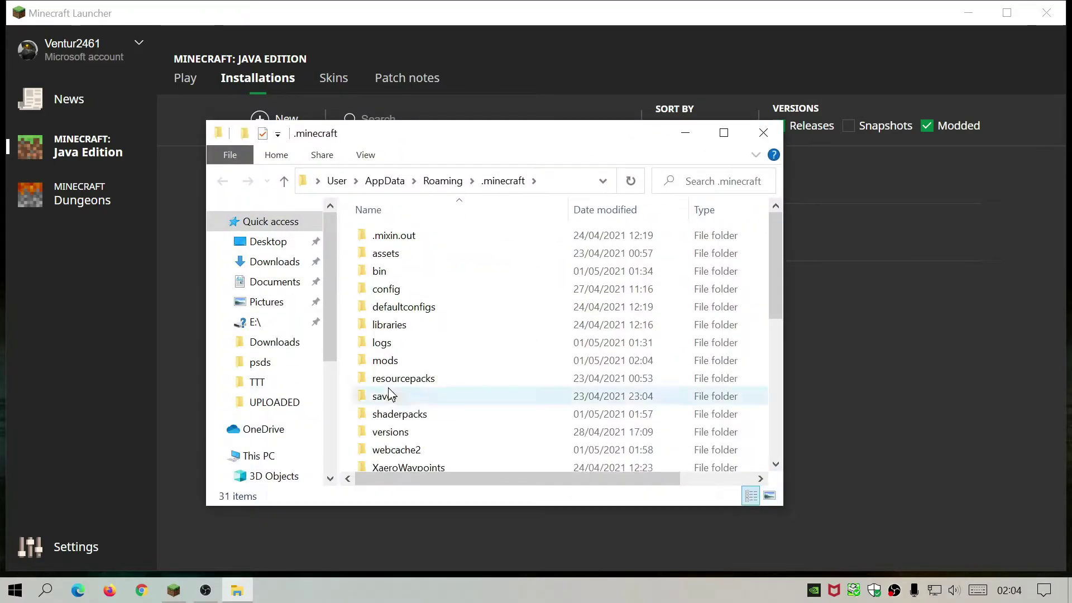
double_click(385, 361)
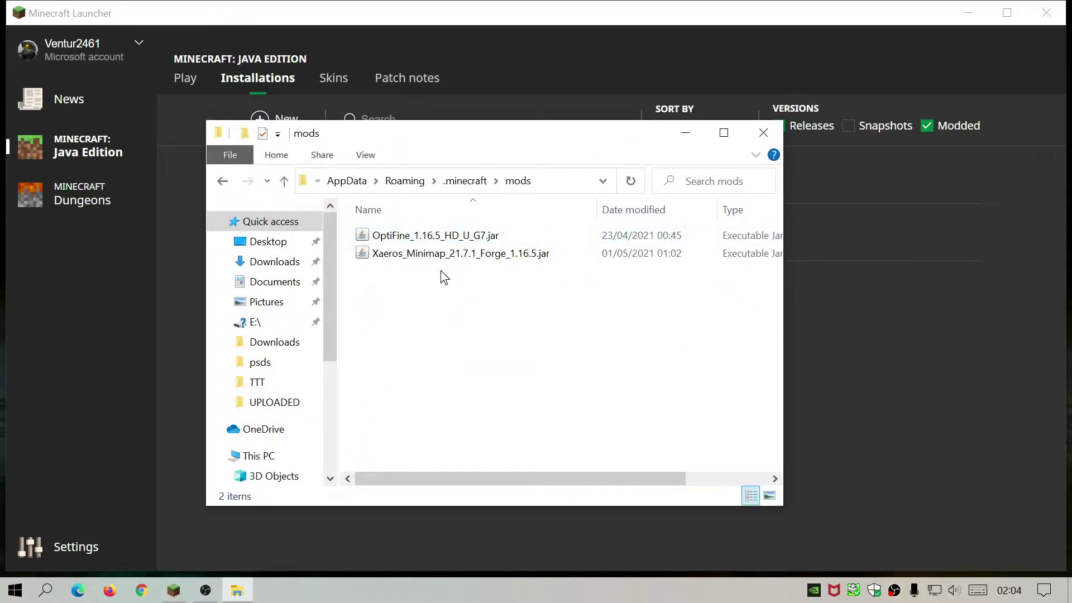
click(764, 134)
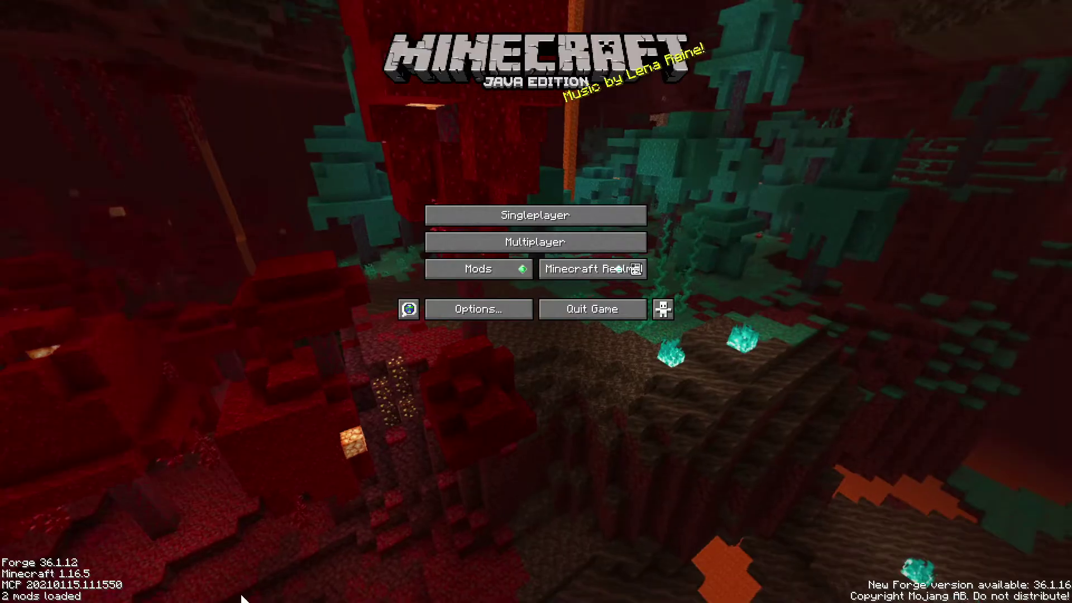
Restart the game and confirm Xaero's Minimap 21.7.1 is among the 3 loaded mods.
click(564, 307)
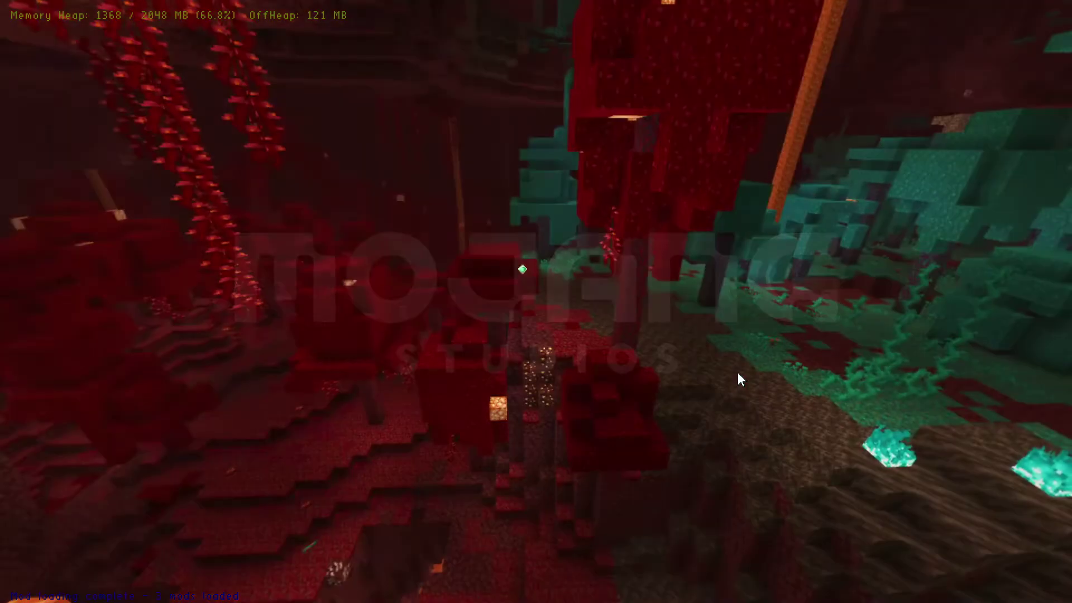
click(479, 269)
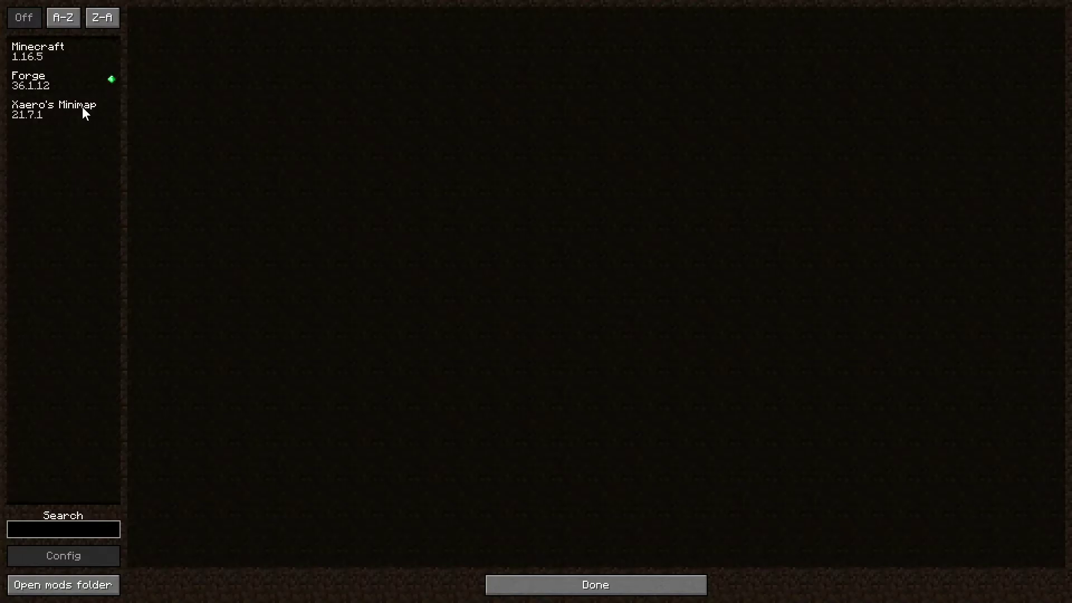
click(593, 586)
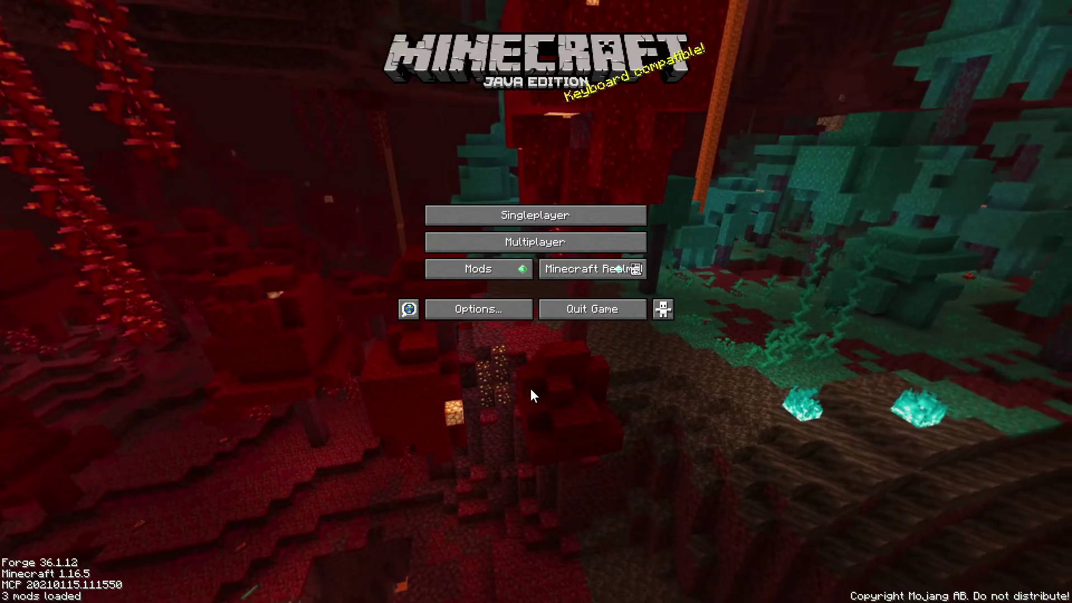
Go through Options, Video Settings and Shaders to open the empty shaderpacks folder.
click(469, 312)
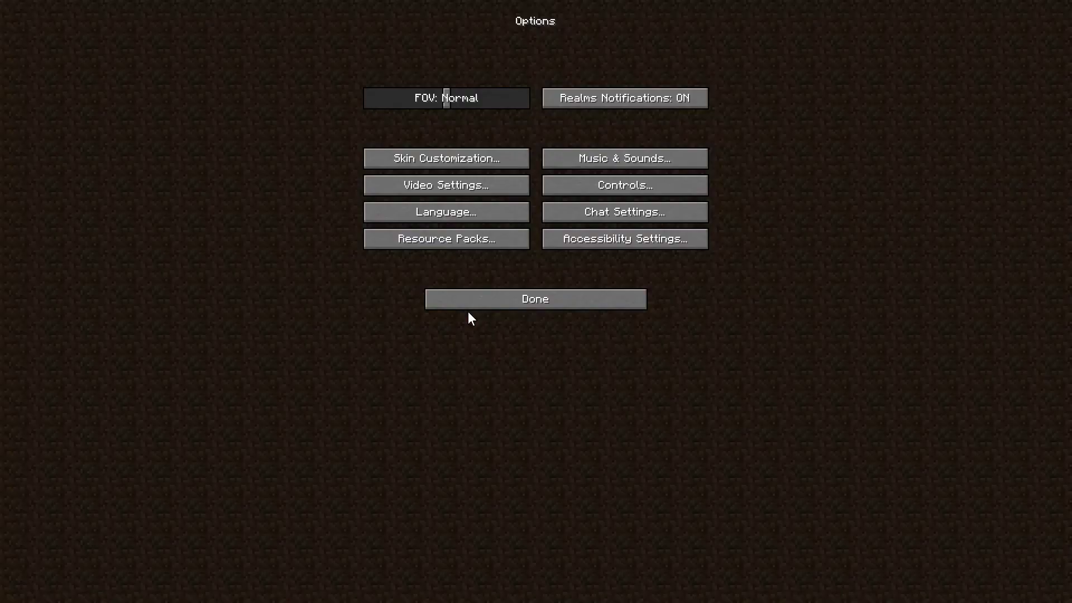
click(474, 185)
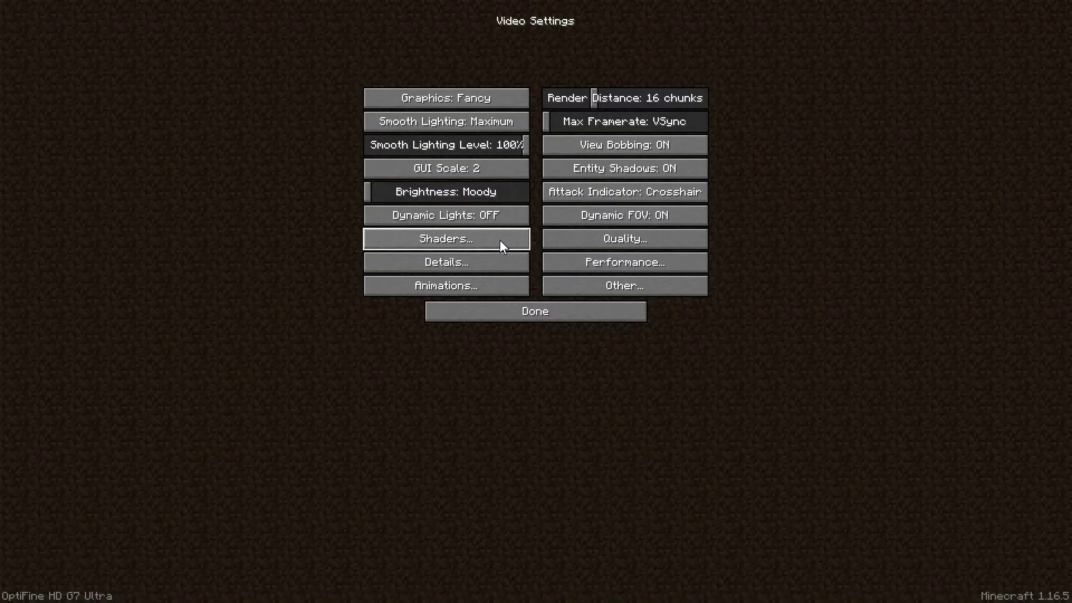
click(440, 244)
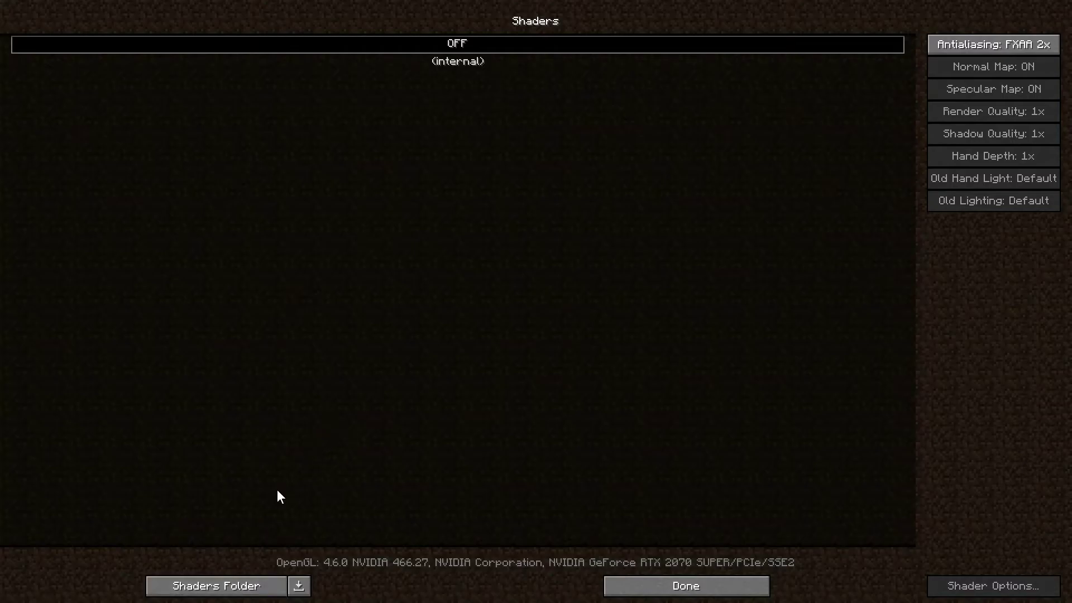
click(222, 588)
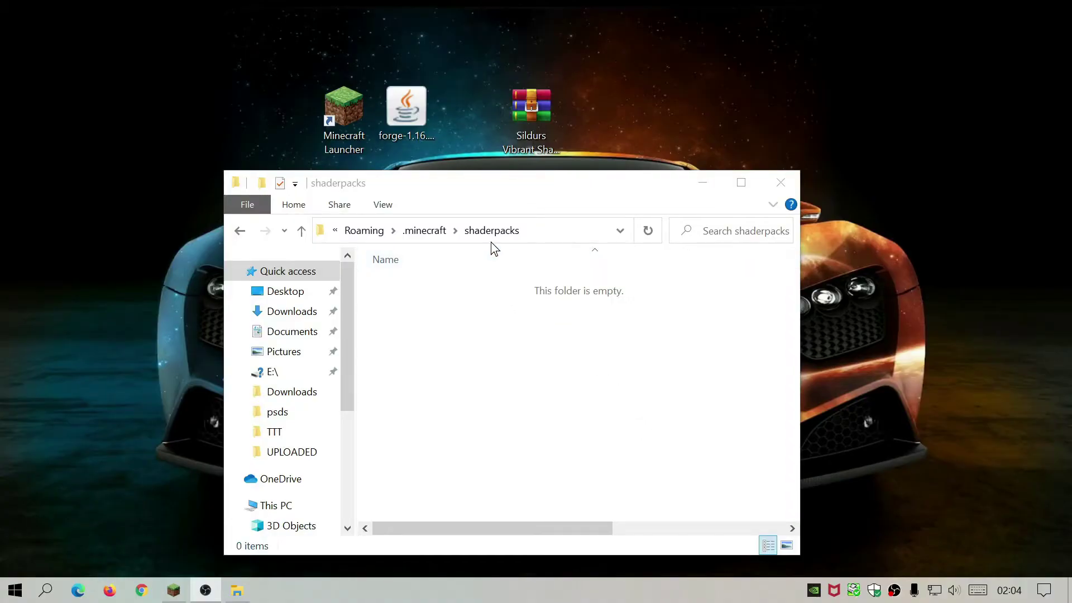
Move Sildurs Vibrant Shaders v1.283 Extreme-VL.zip into the shaderpacks folder and close the window.
click(531, 232)
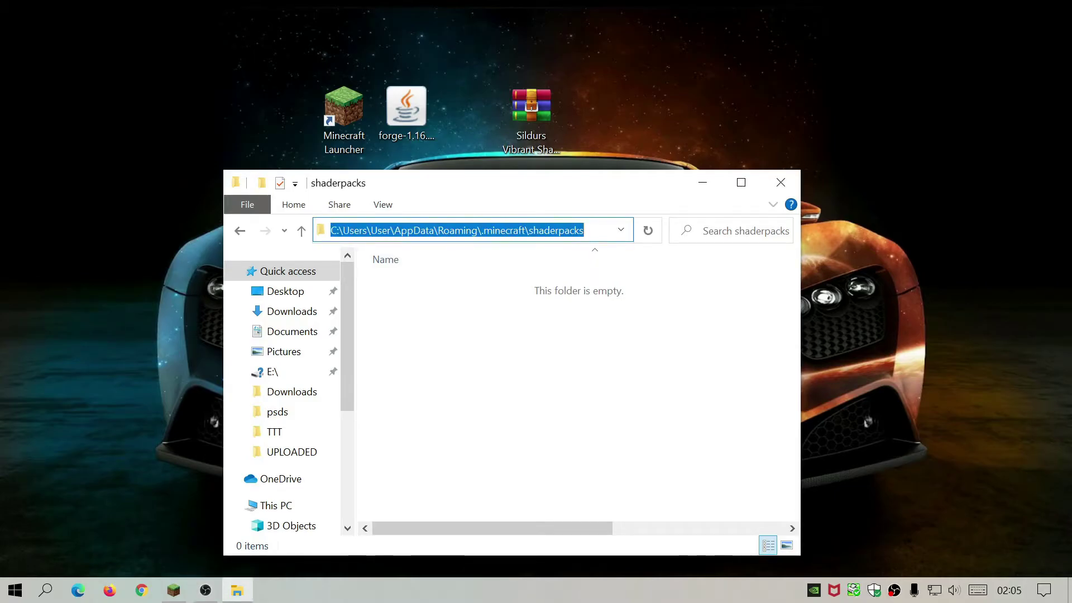
click(536, 367)
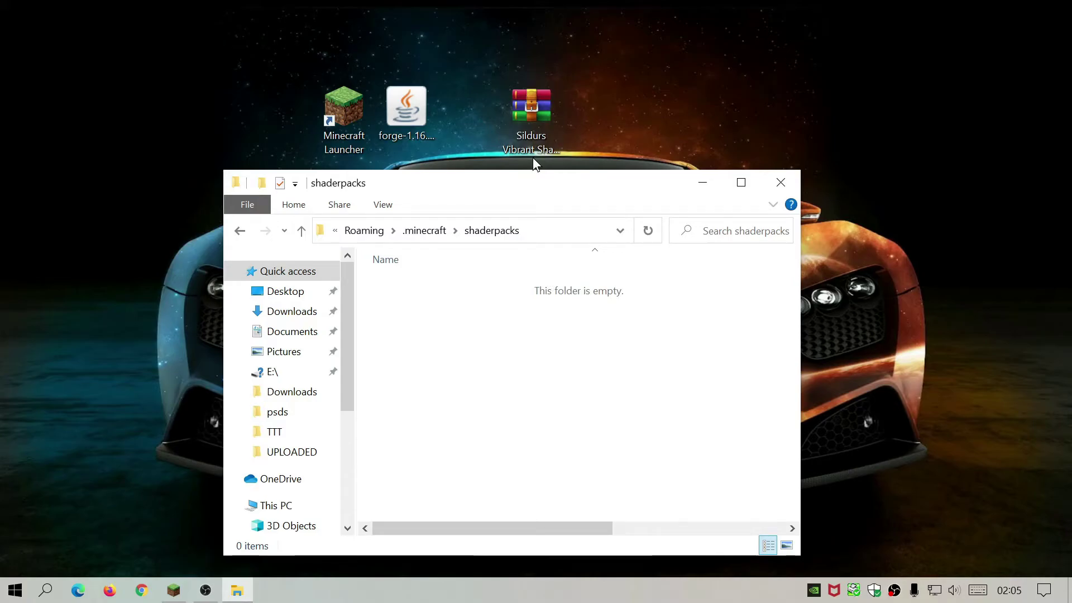
drag(528, 119, 479, 360)
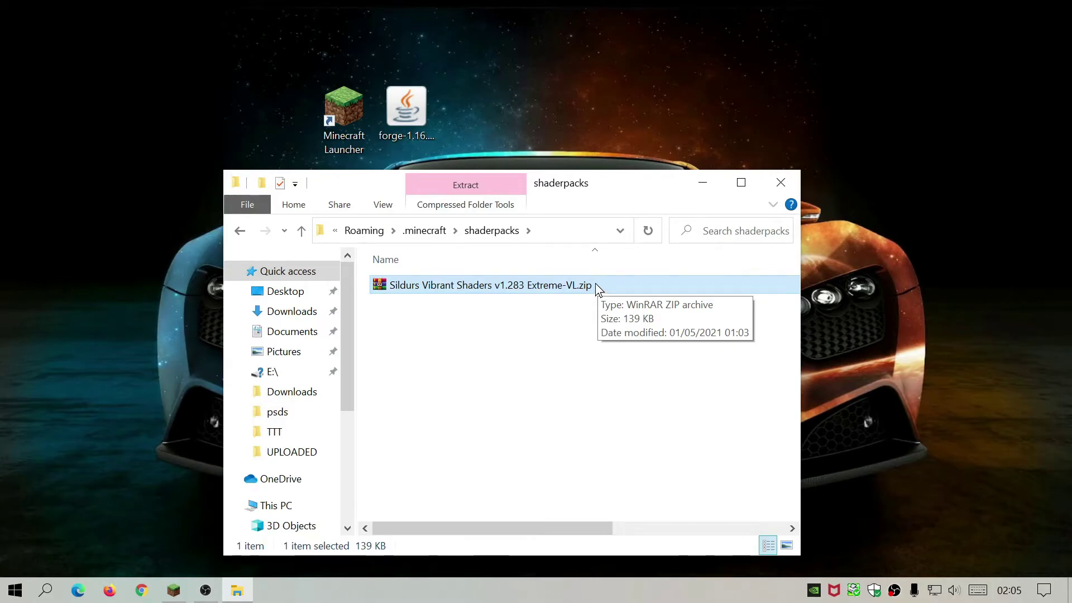
click(781, 183)
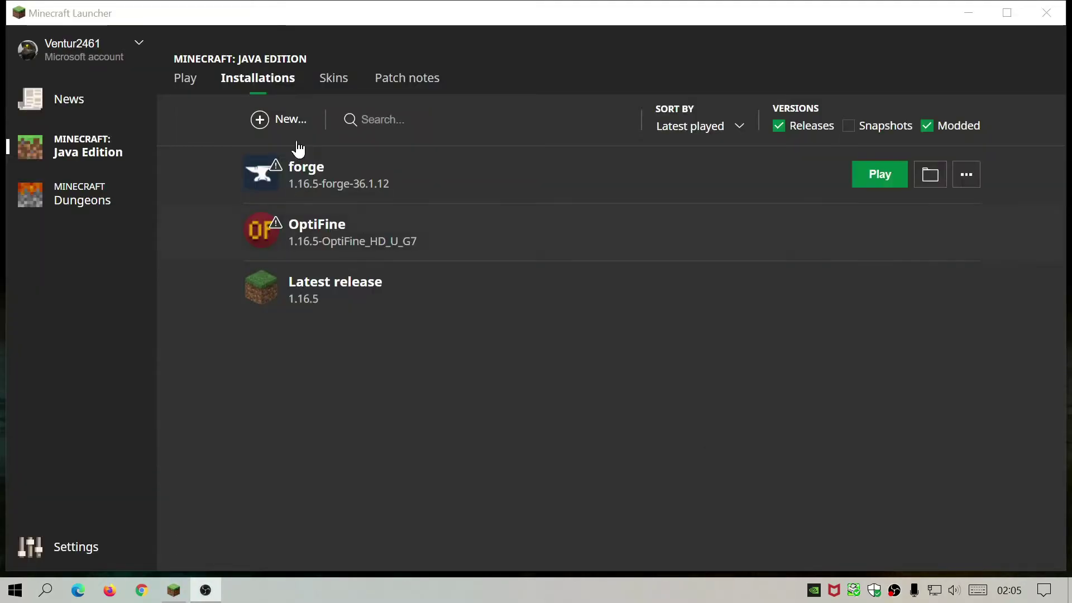
Confirm the zip is in shaderpacks via the forge installation's game folder in the launcher.
click(187, 80)
click(262, 81)
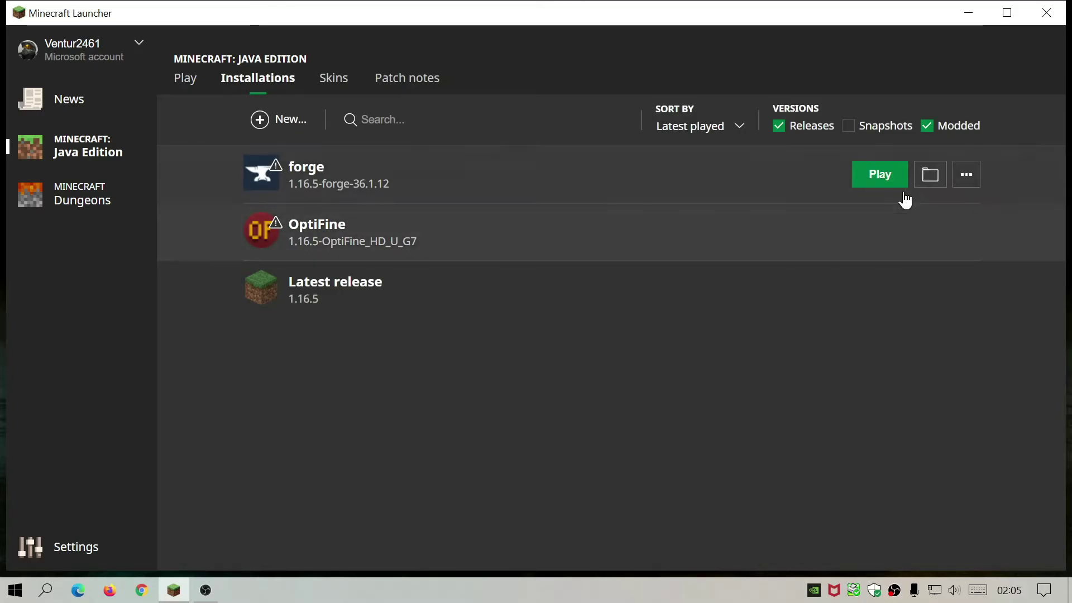
click(926, 177)
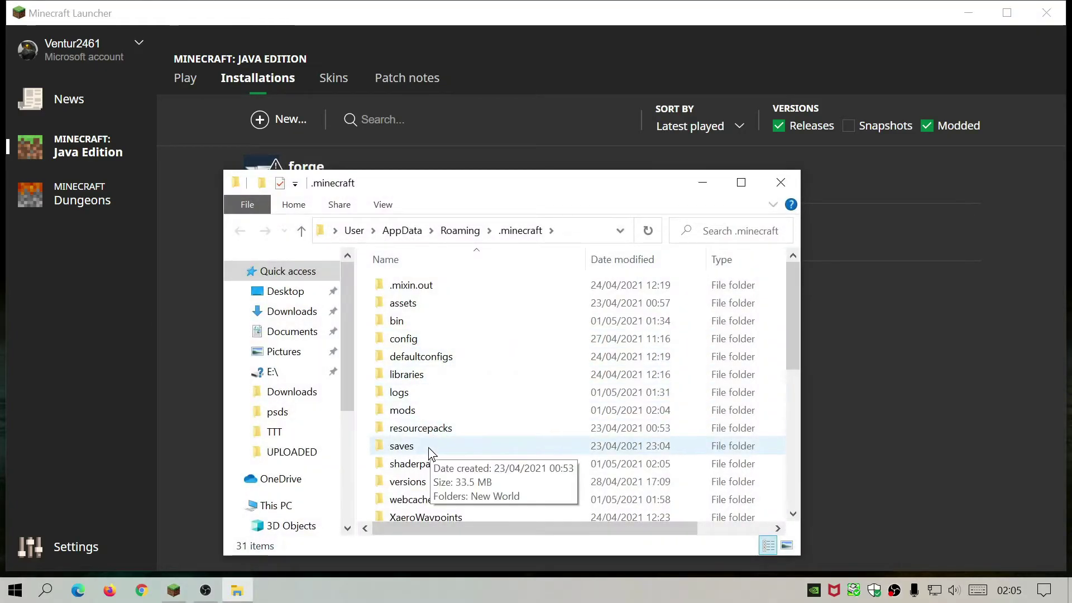
scroll(428, 448, down, 1)
click(421, 425)
double_click(420, 425)
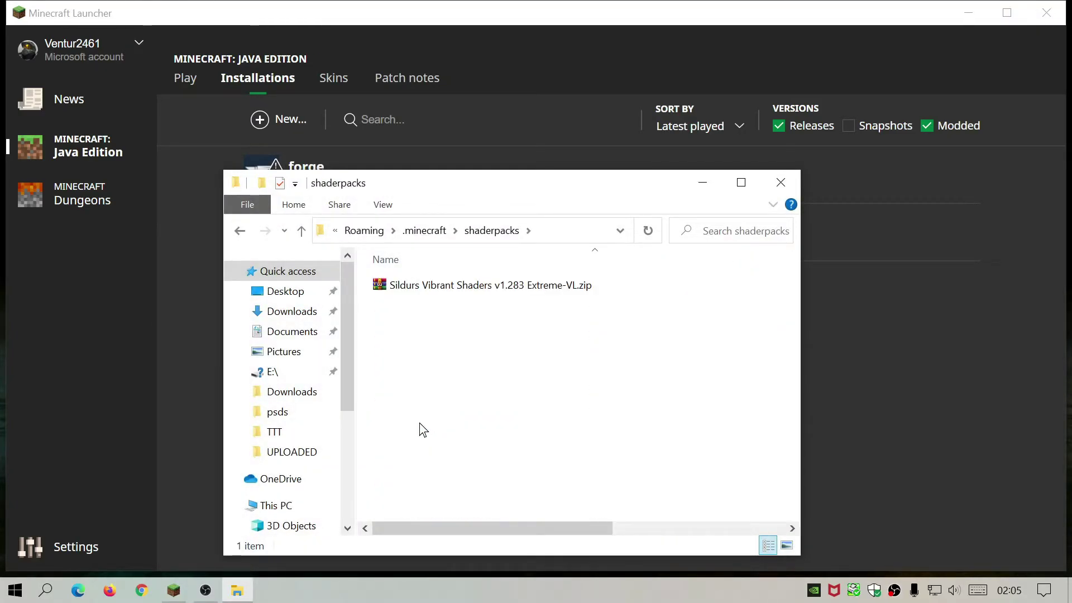
click(970, 12)
click(785, 183)
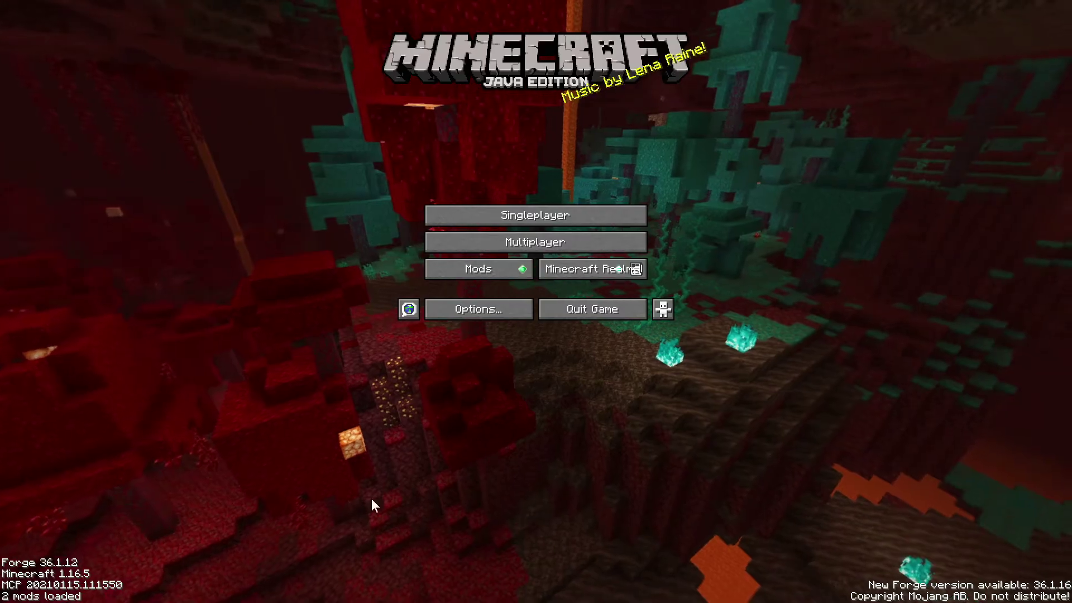
Quit Minecraft and launch the 1.16.5-forge-36.1.12 installation from the launcher.
click(567, 306)
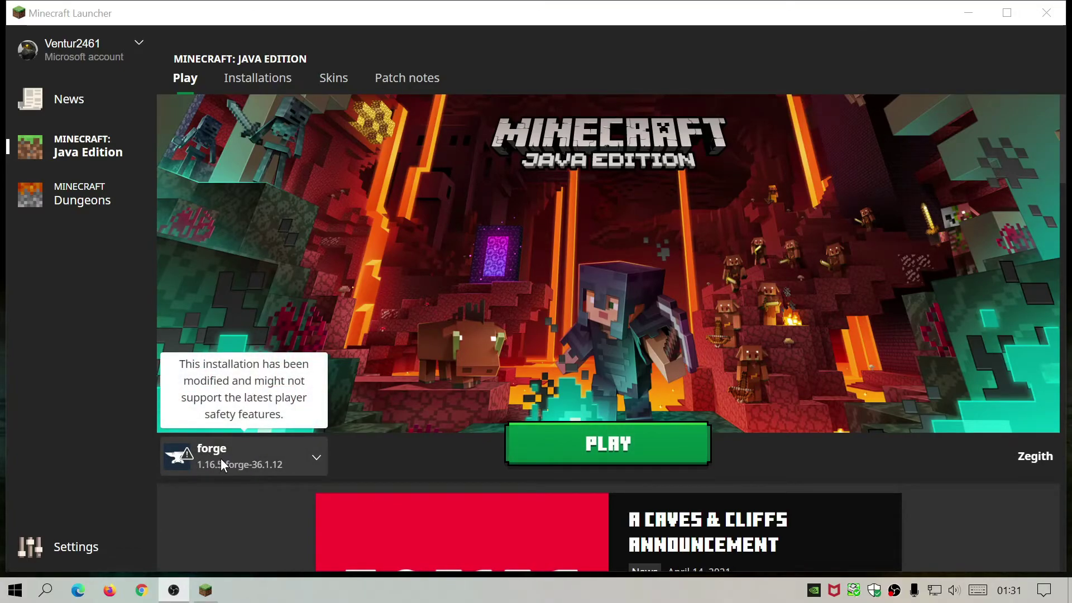
click(578, 450)
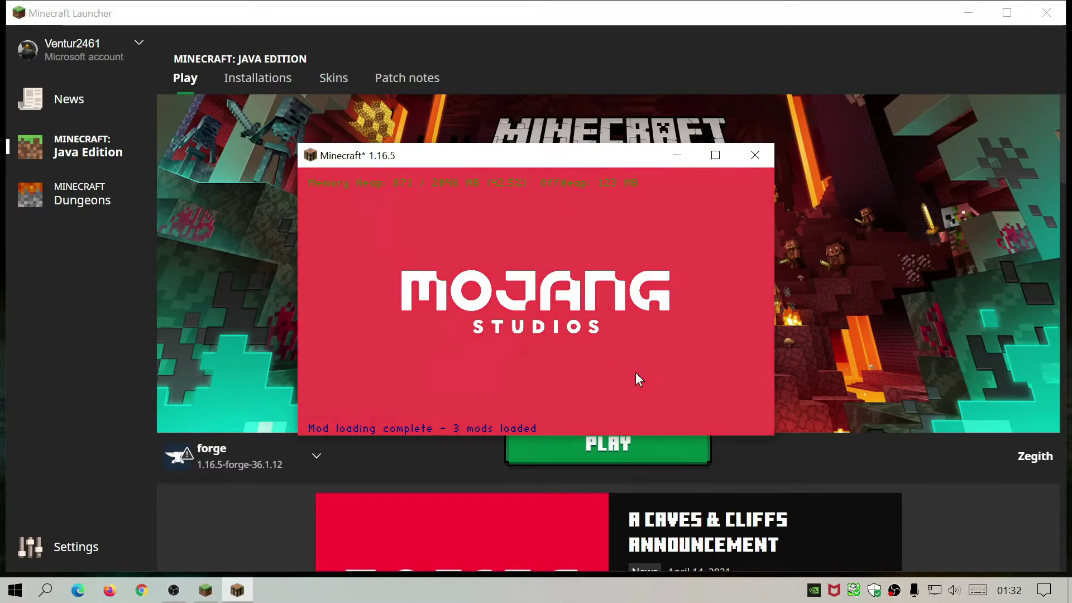
Maximize the game window and turn Fullscreen on under Video Settings > Other.
click(717, 154)
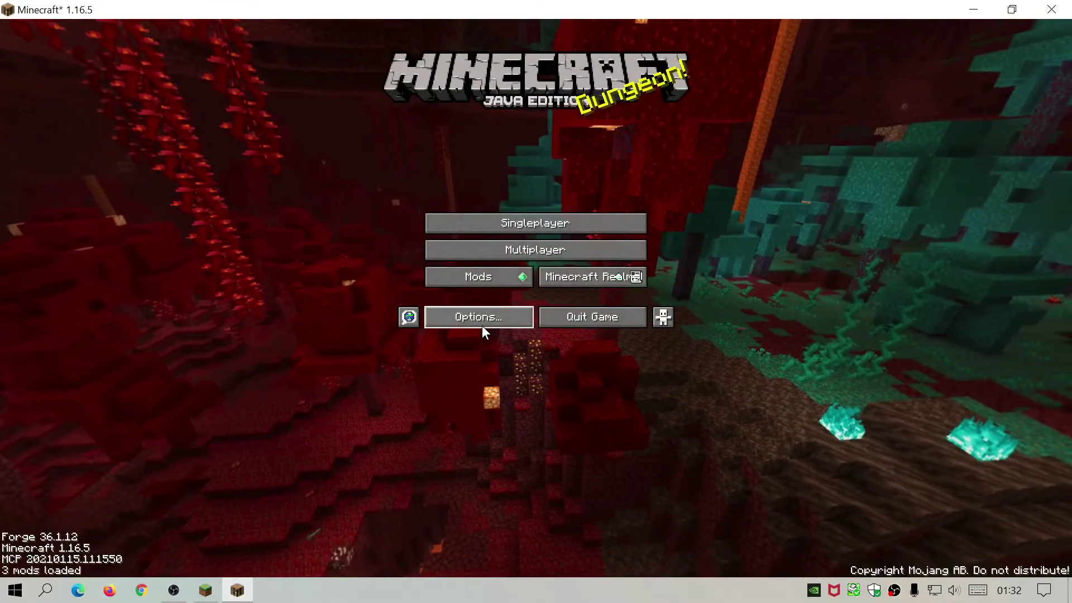
click(481, 325)
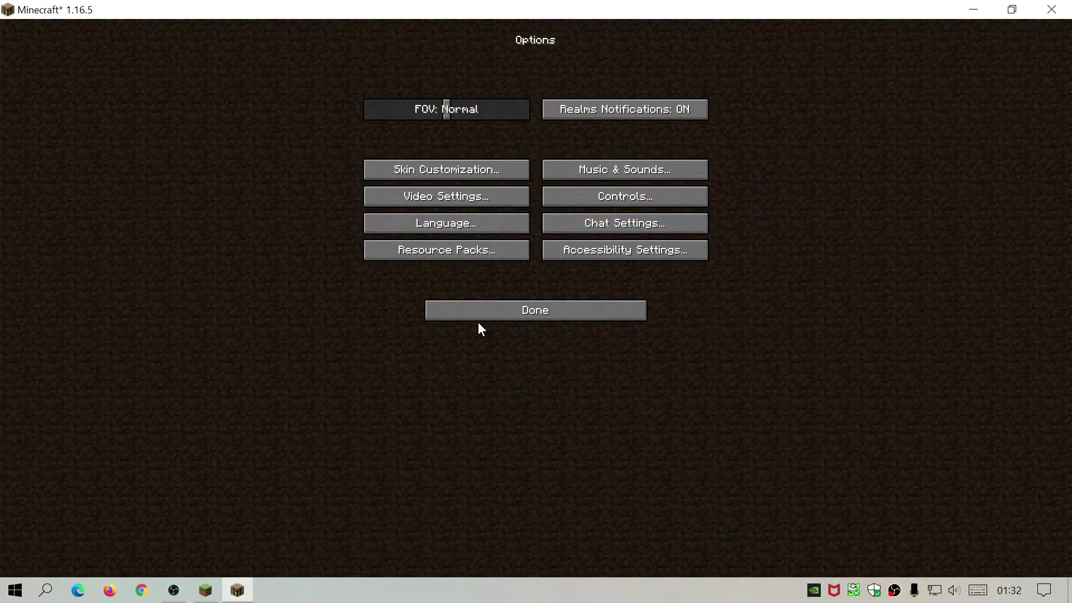
click(433, 198)
click(600, 299)
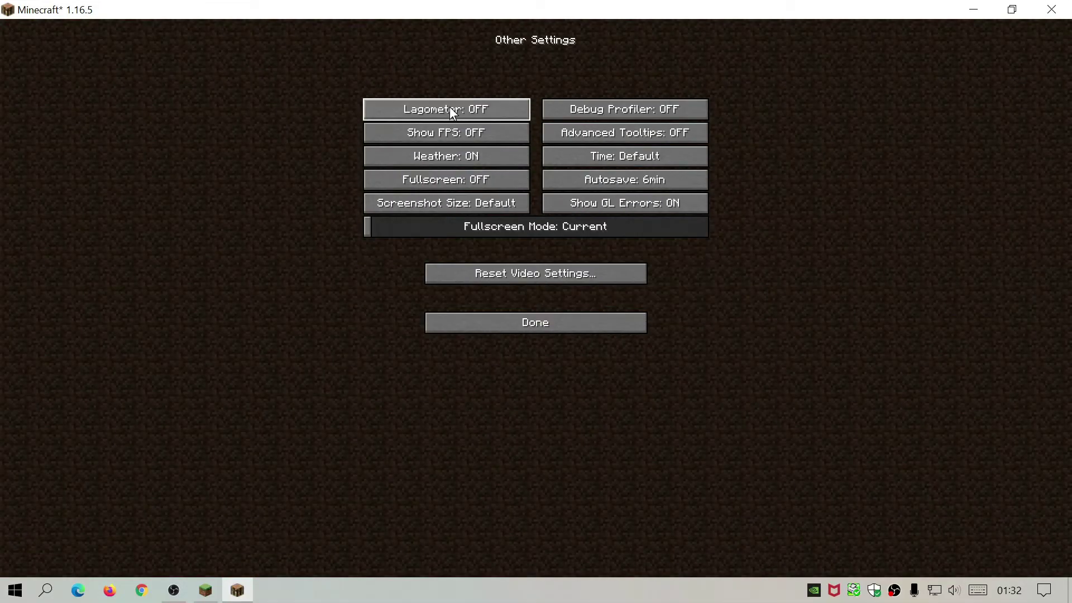
click(466, 181)
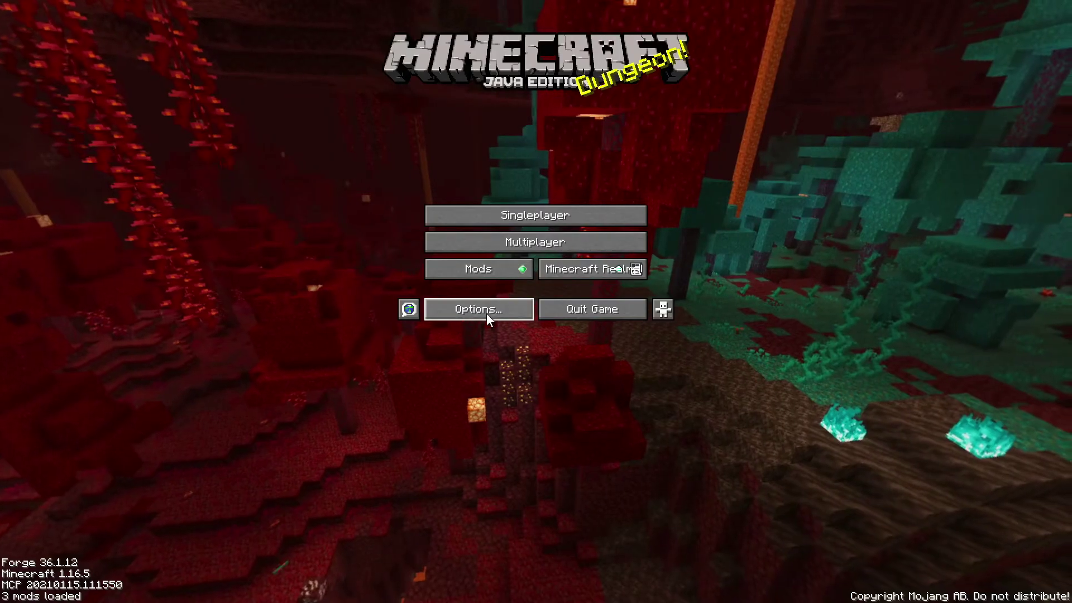
Activate the Sildurs shader pack, review its options, then back out to the Singleplayer world list.
click(475, 311)
click(448, 184)
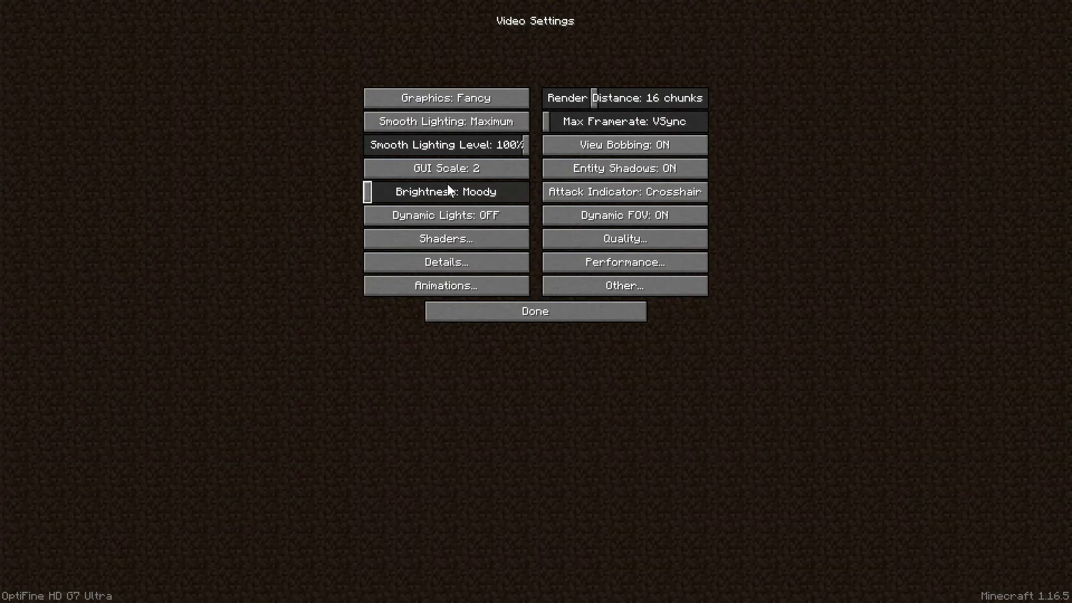
click(454, 239)
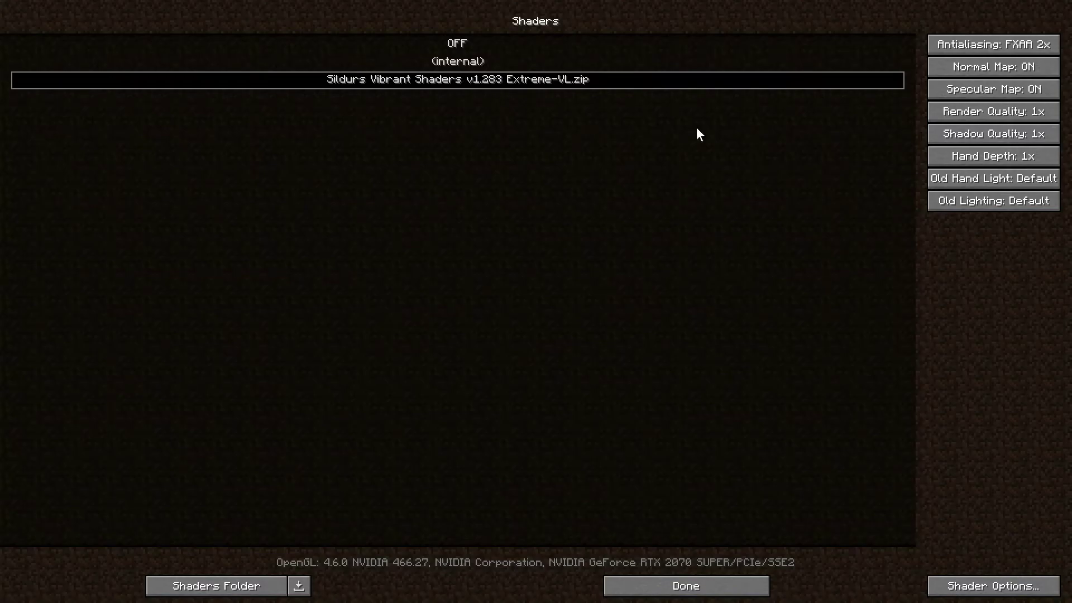
click(977, 592)
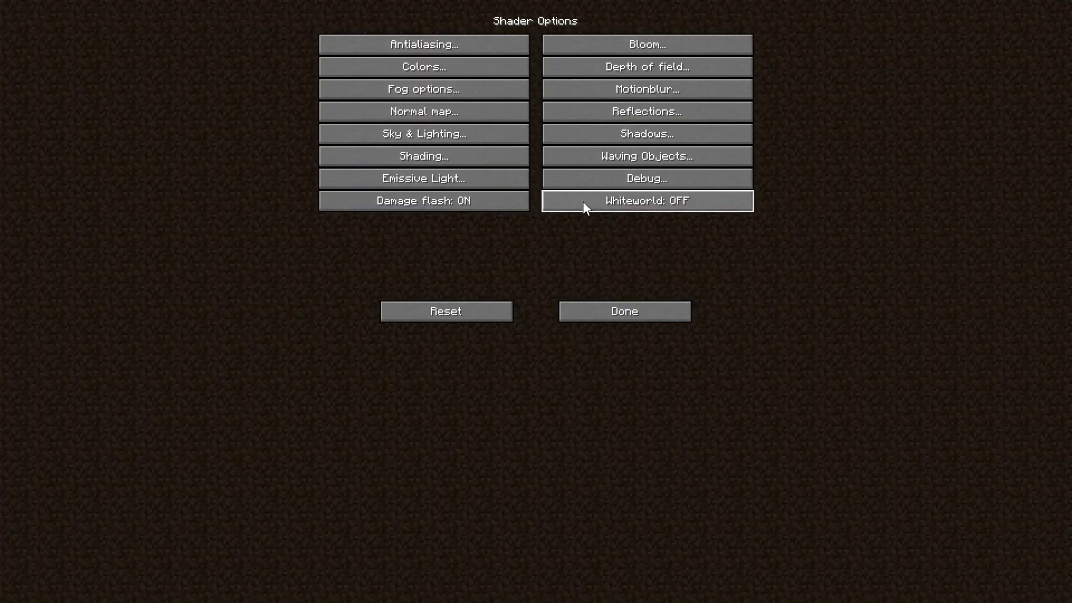
mouse_move(583, 202)
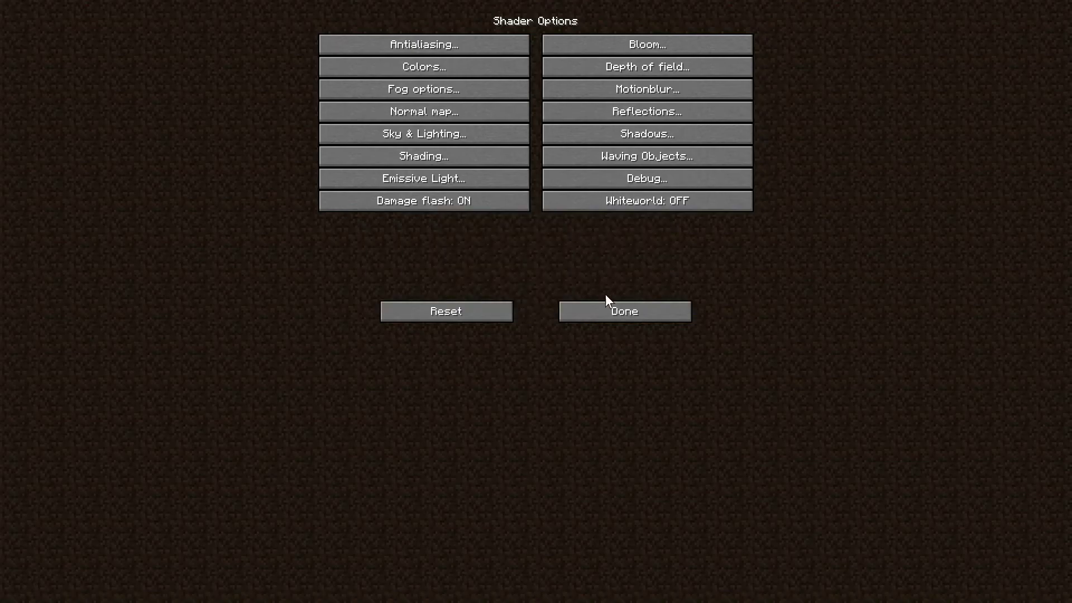
click(613, 309)
click(684, 591)
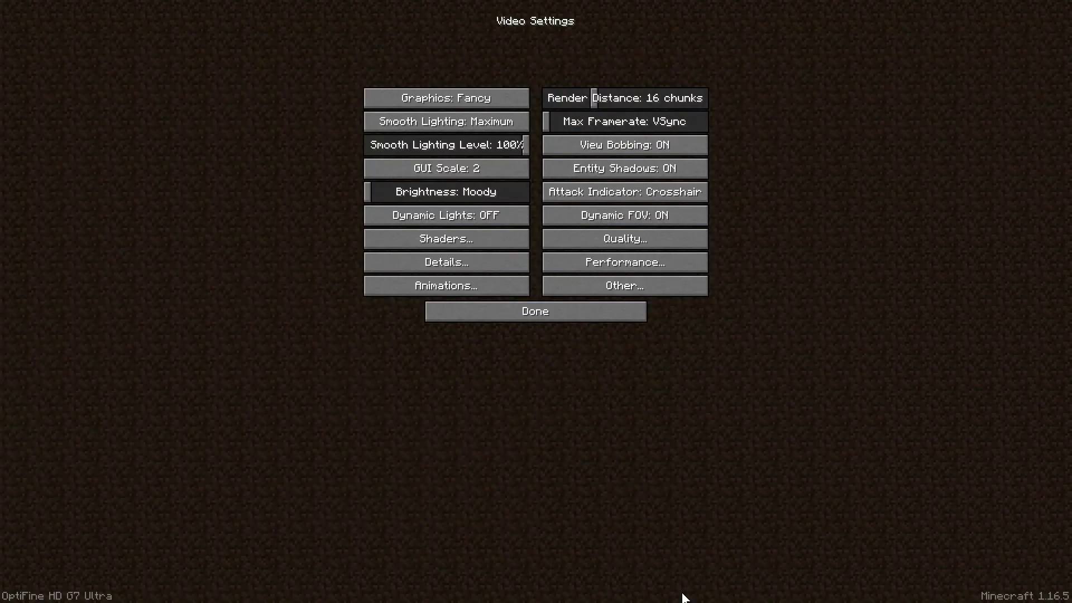
click(530, 311)
click(534, 303)
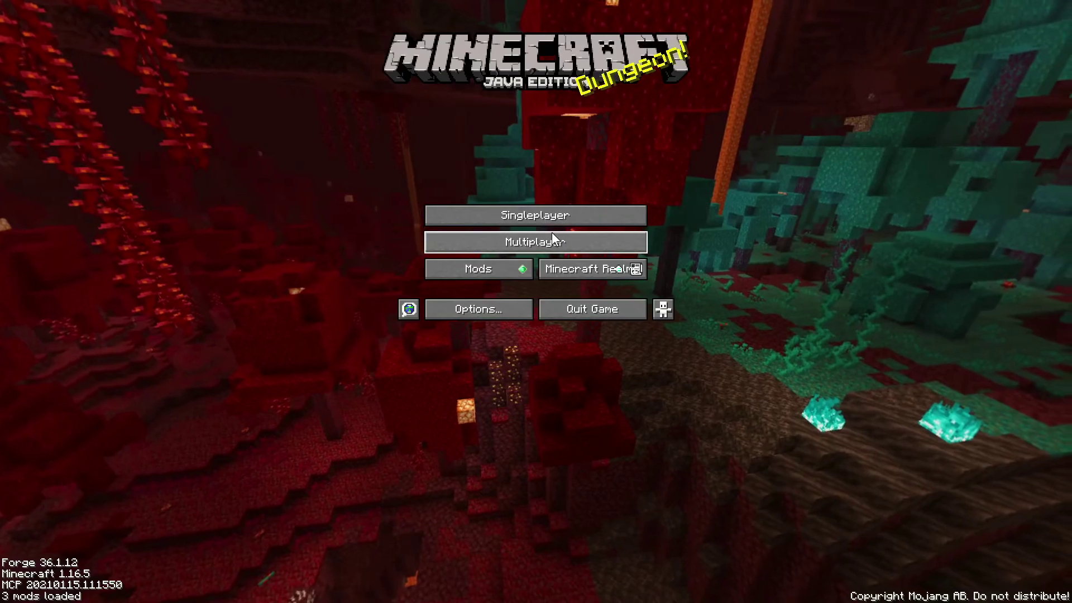
click(515, 217)
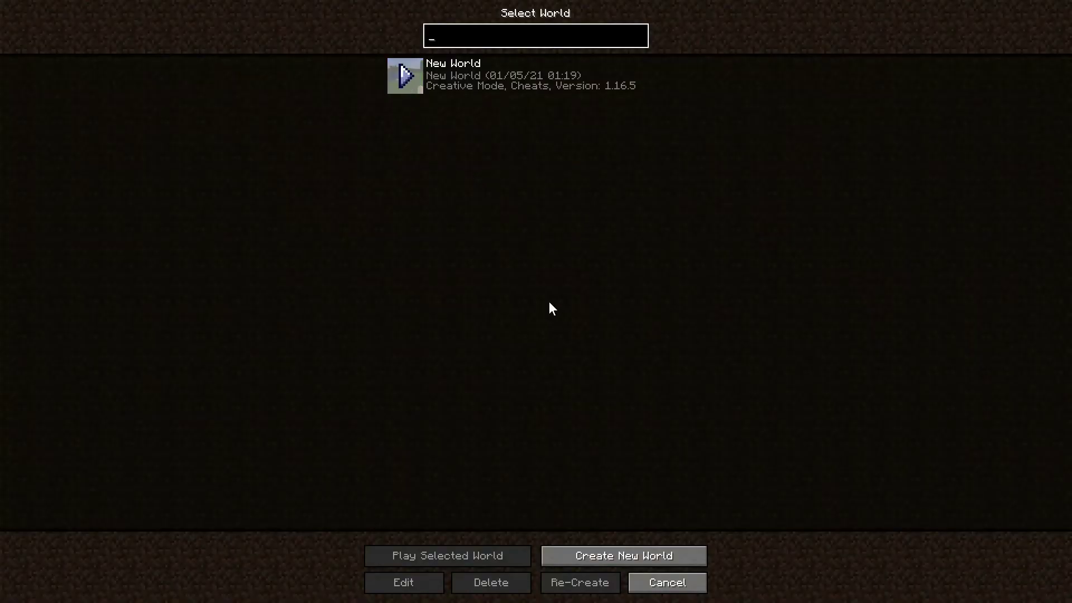
Load New World and walk through the grass up to the lake's edge.
key(Down)
key(Return)
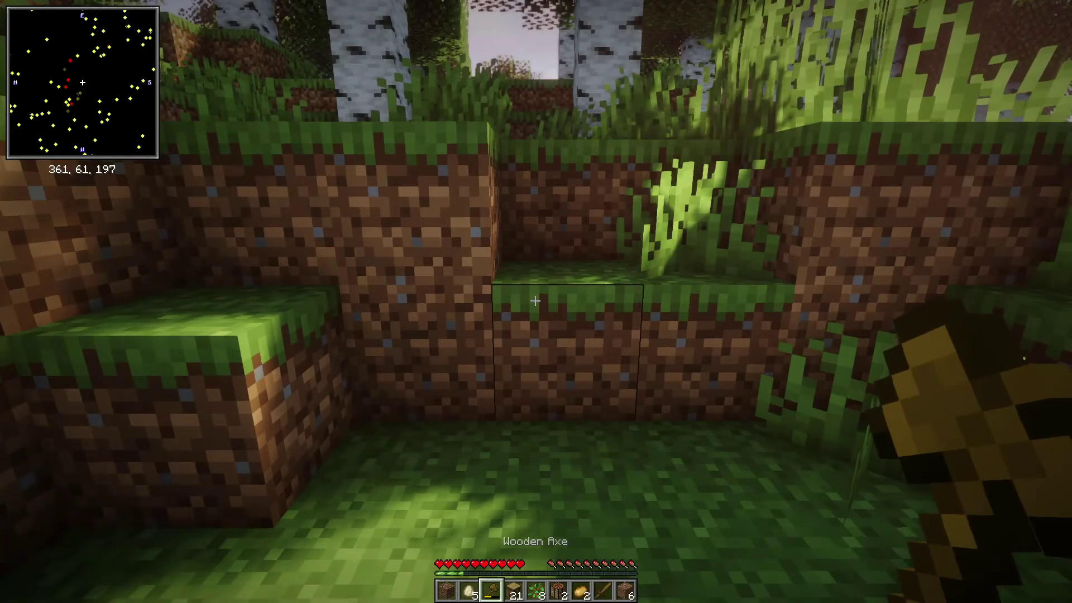
key(w)
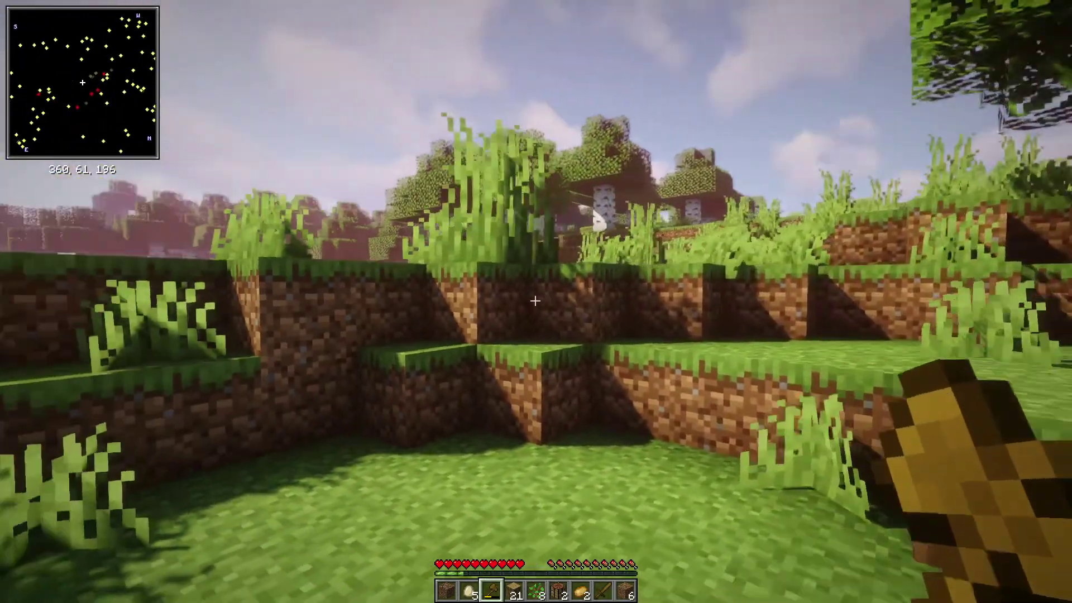
key(w)
key(space)
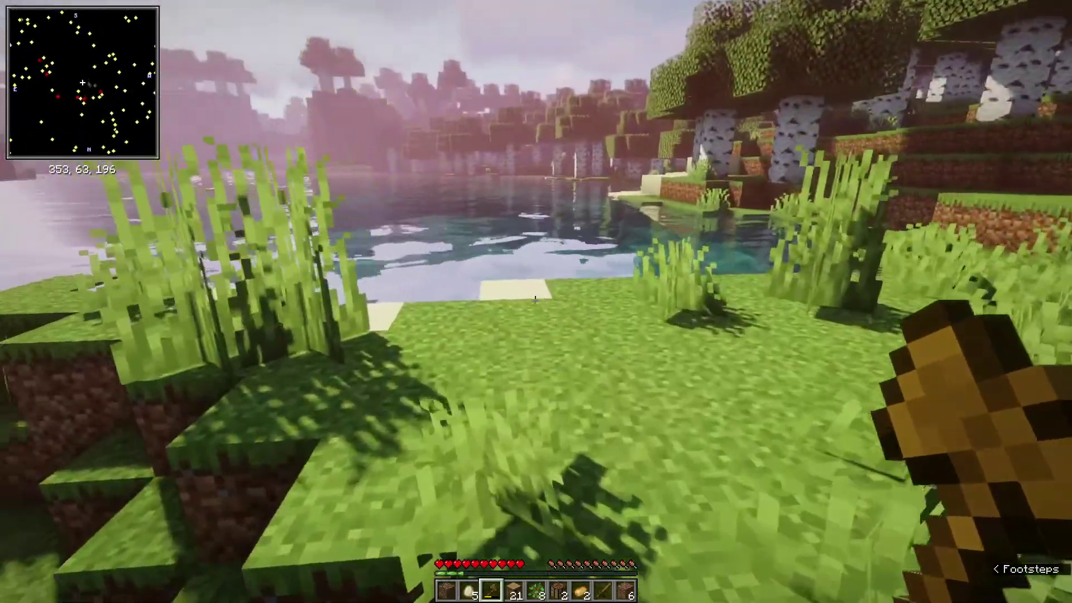
key(w)
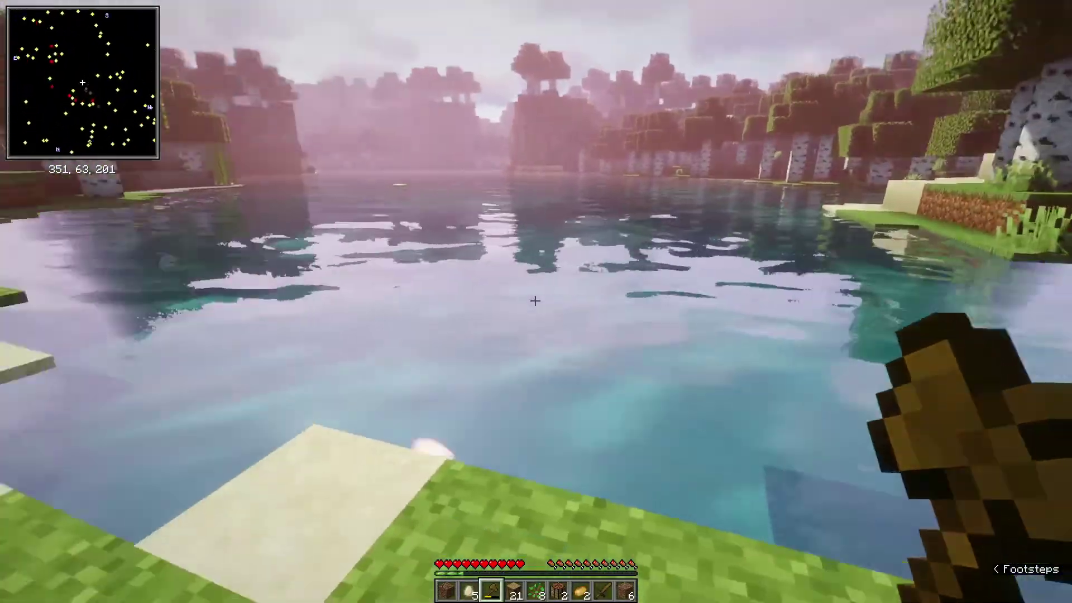
Roam the meadow toward the birch trees, enlarge the minimap, and open Xaero's Minimap Settings.
key(w)
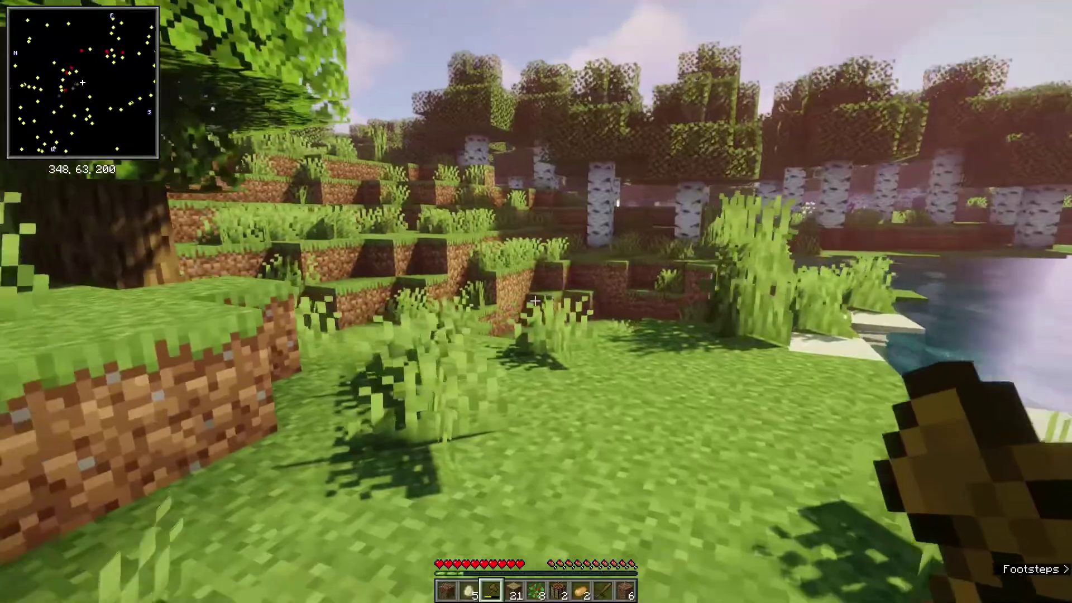
key(w)
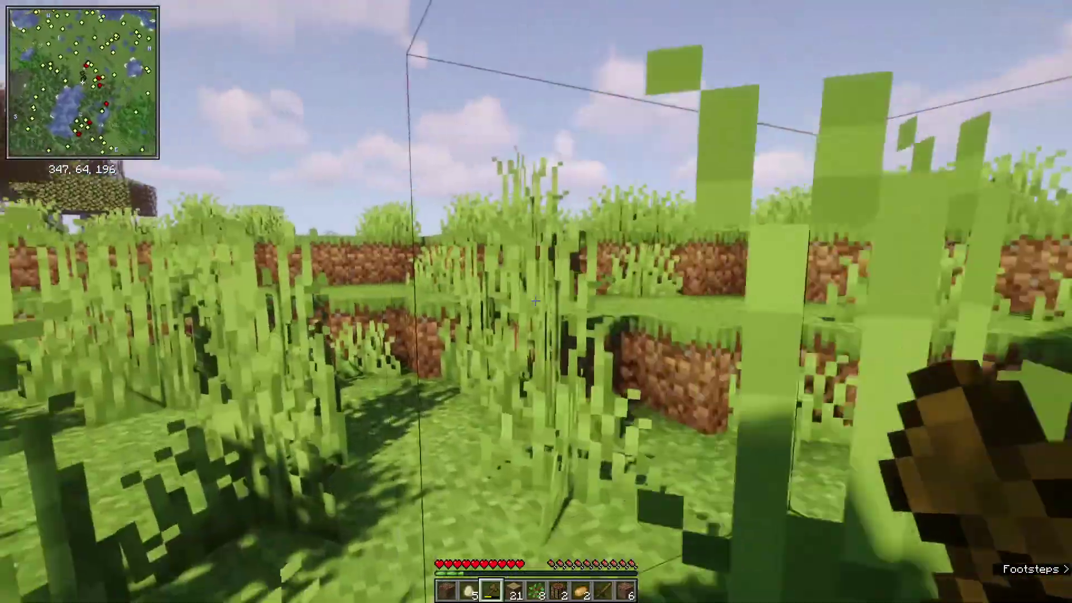
key(w)
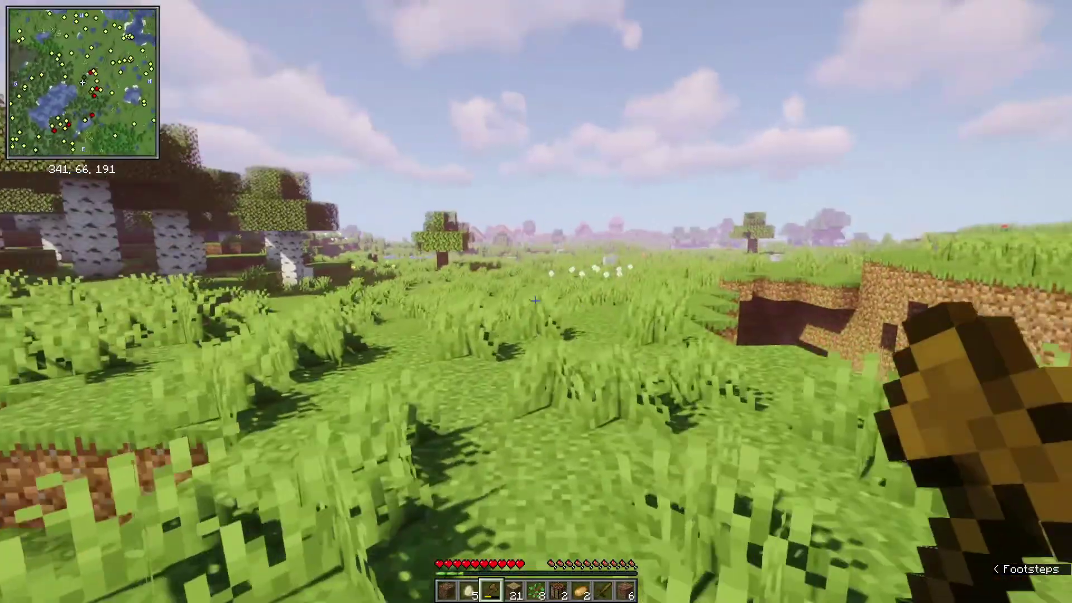
key(w)
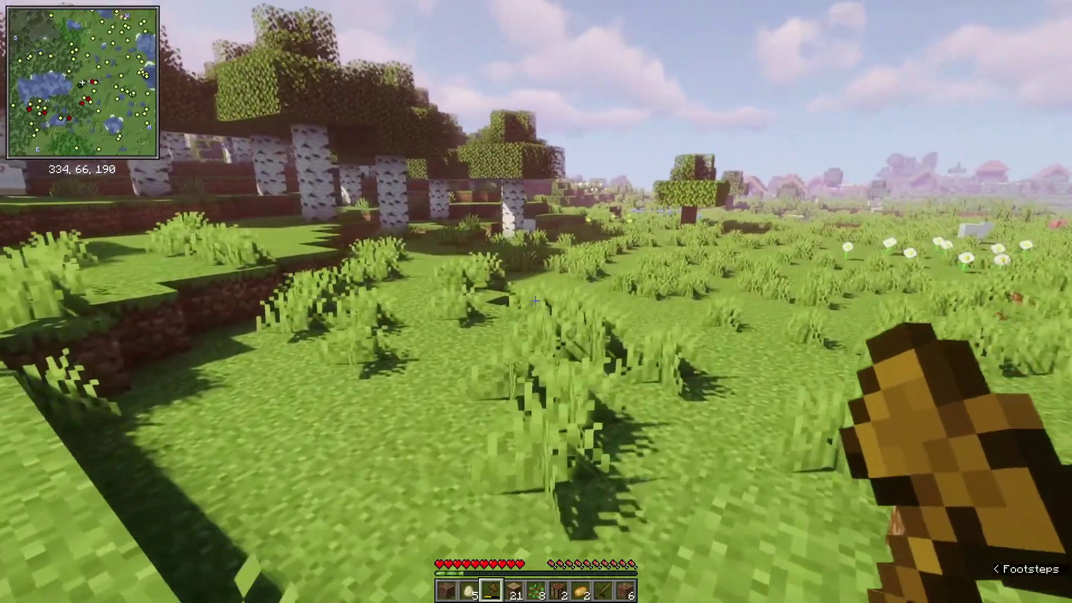
key(w)
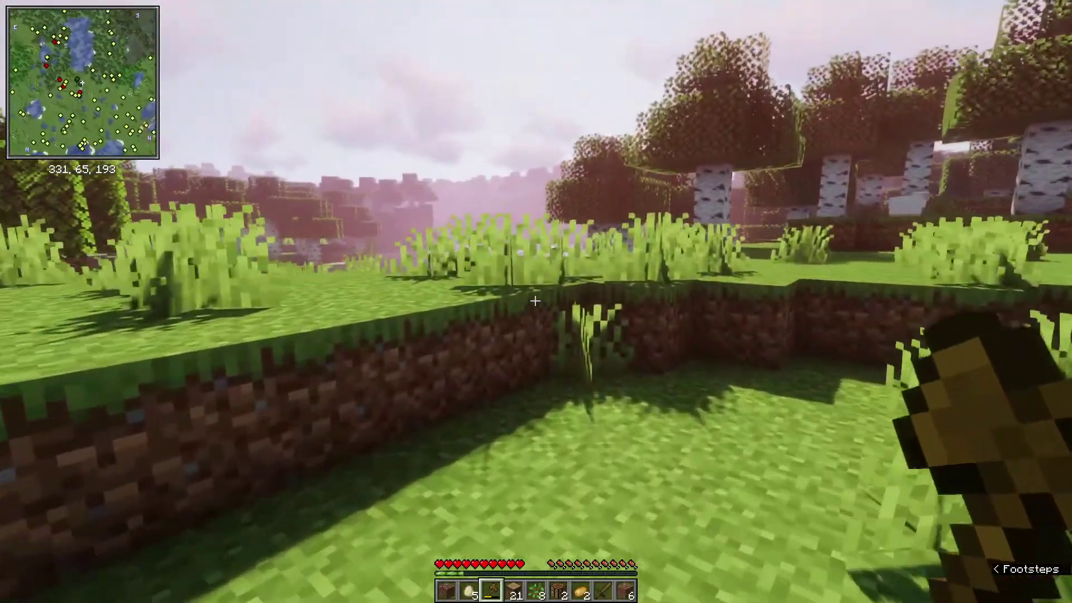
key(backslash)
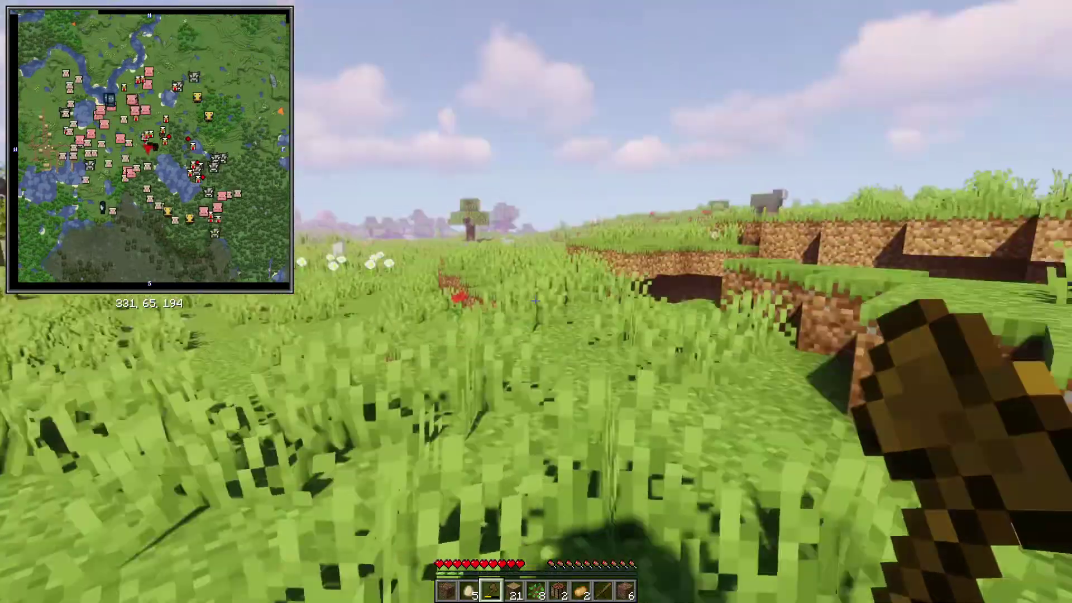
key(y)
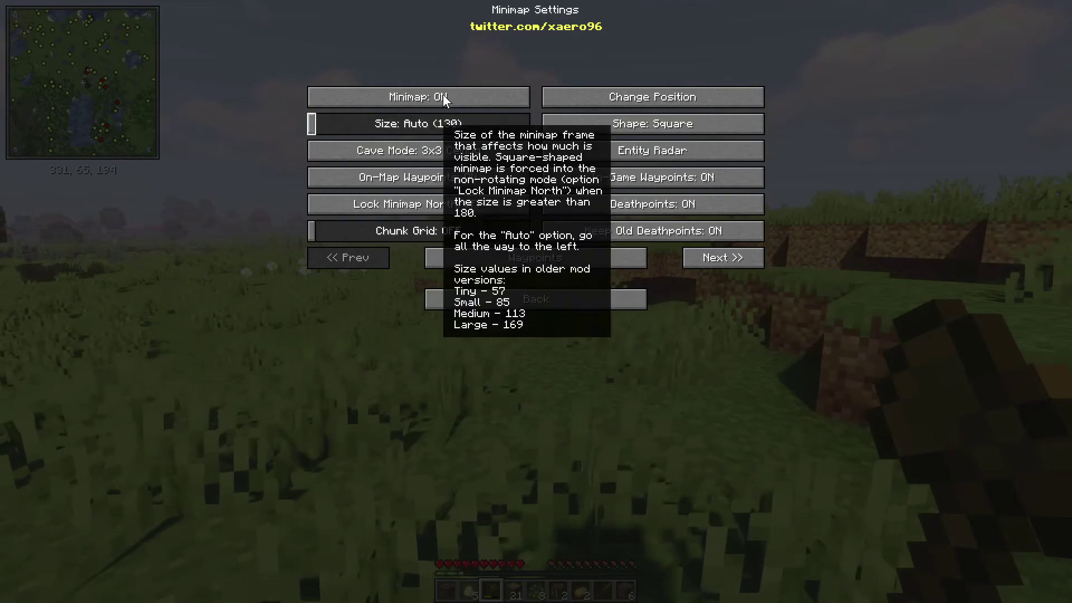
Switch the minimap shape from Square to Circle and check the empty Waypoints list.
click(645, 125)
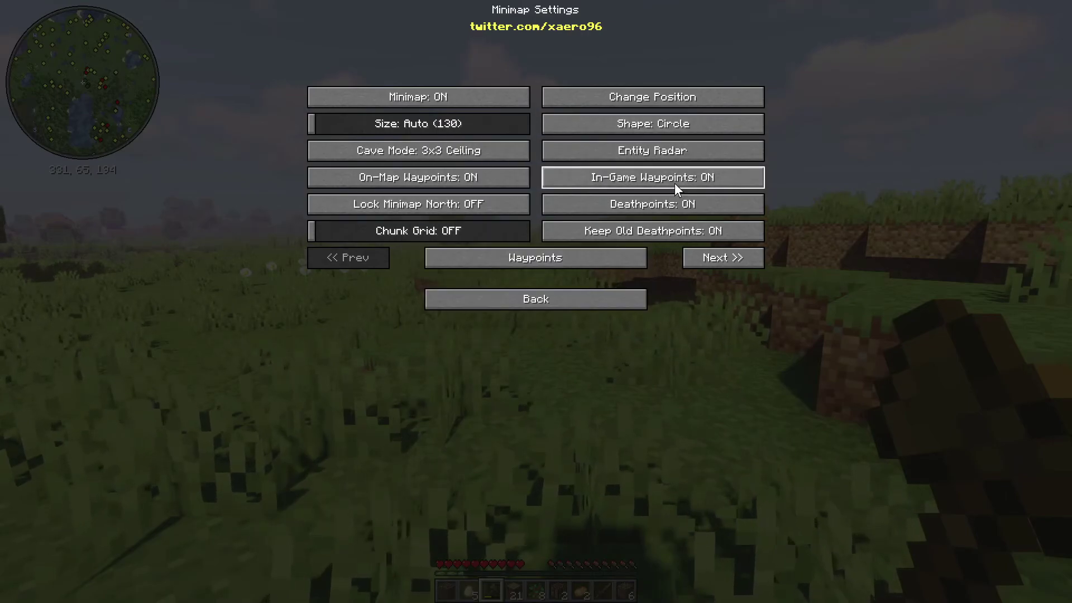
click(526, 259)
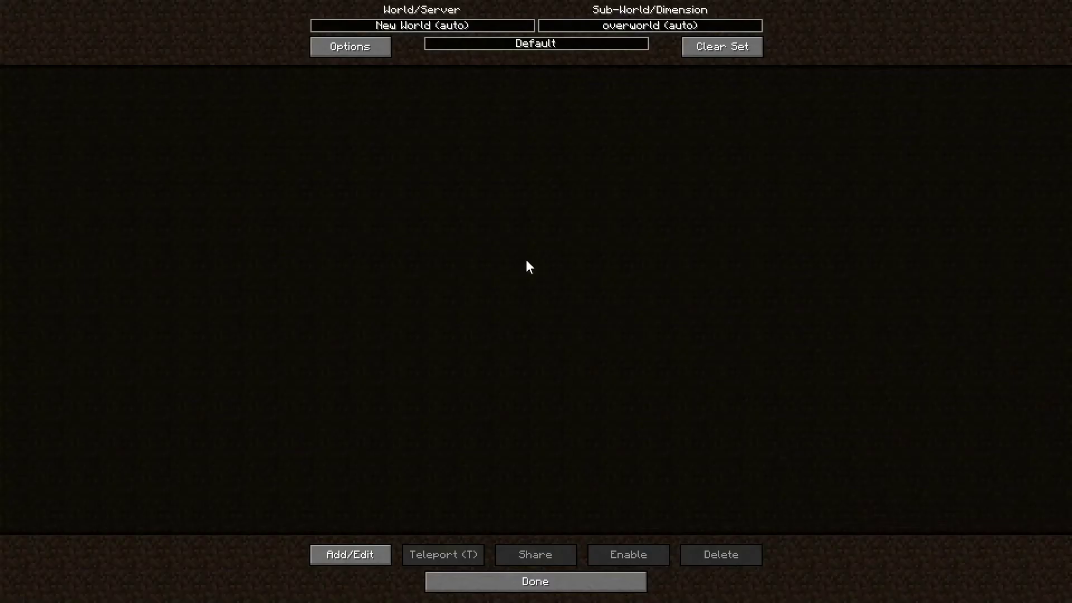
click(540, 583)
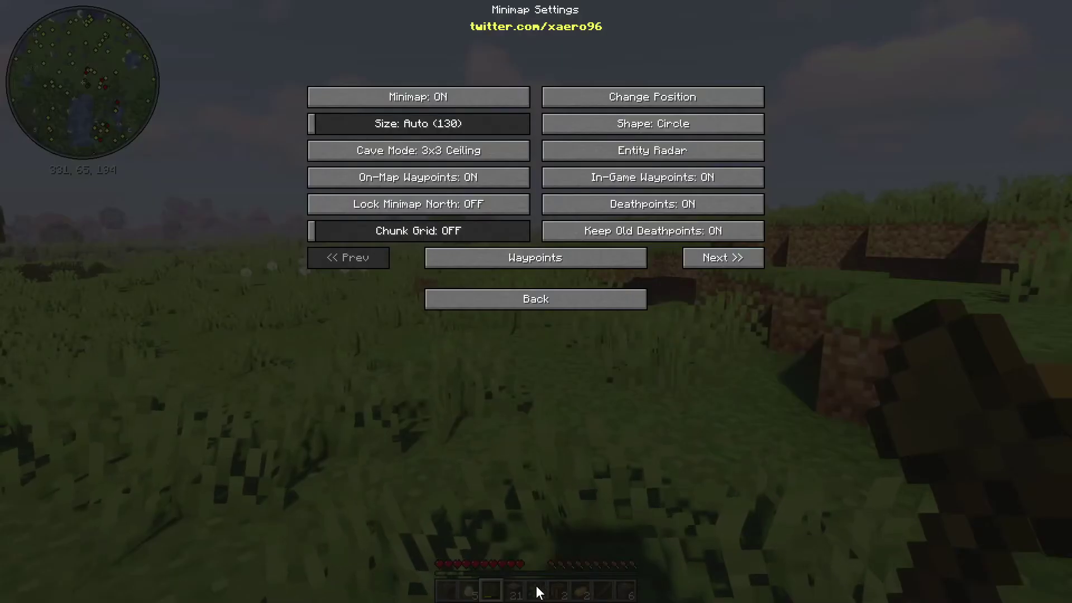
Leave Minimap Settings and walk across the grassy plain past the birches and lakeside tree, with the circular minimap tracking.
key(Escape)
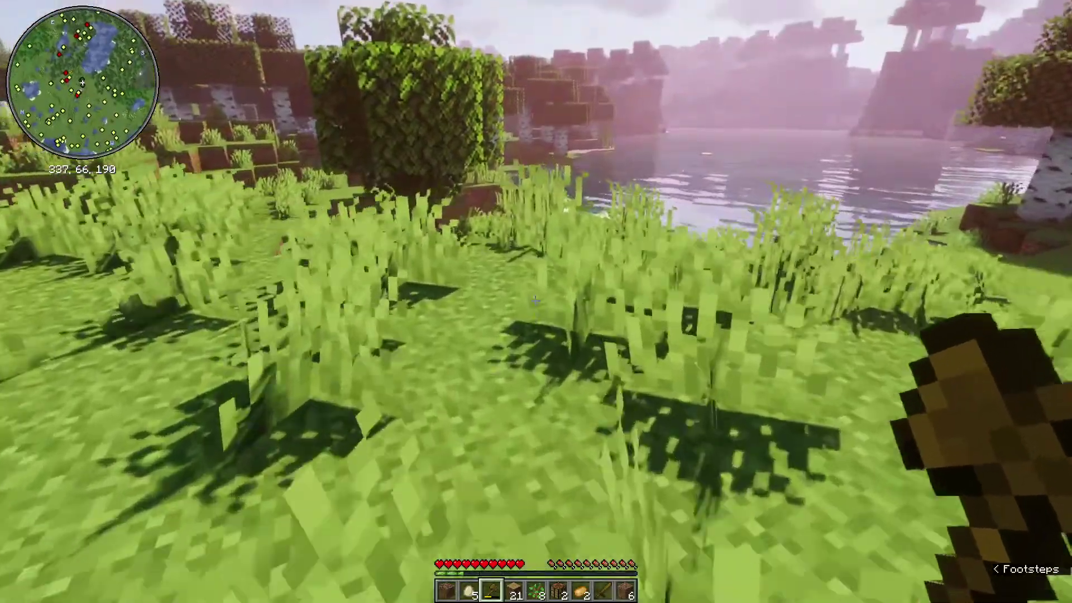
key(w)
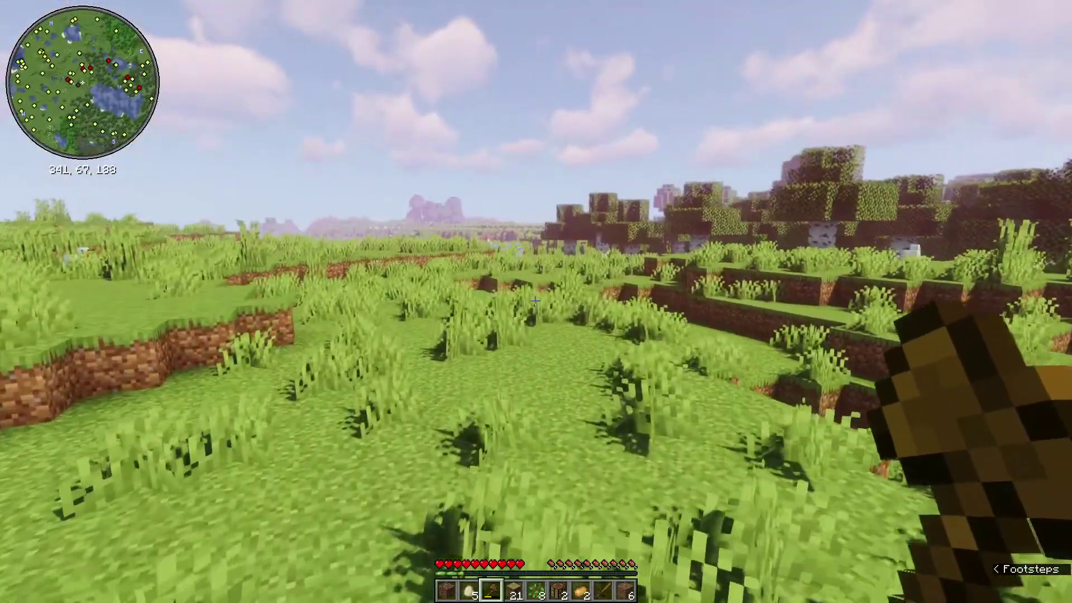
key(w)
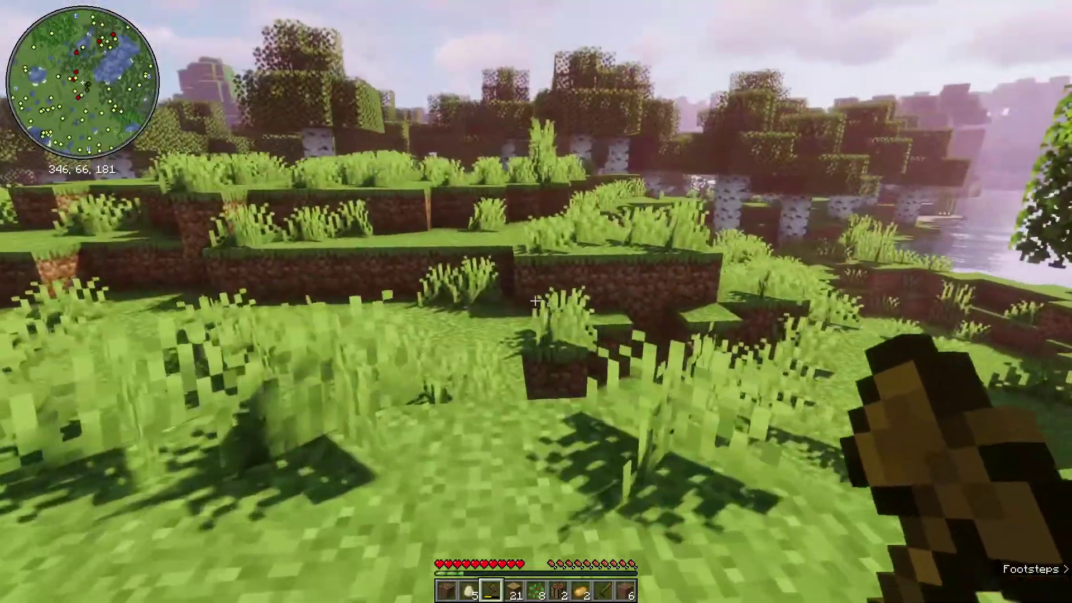
key(w)
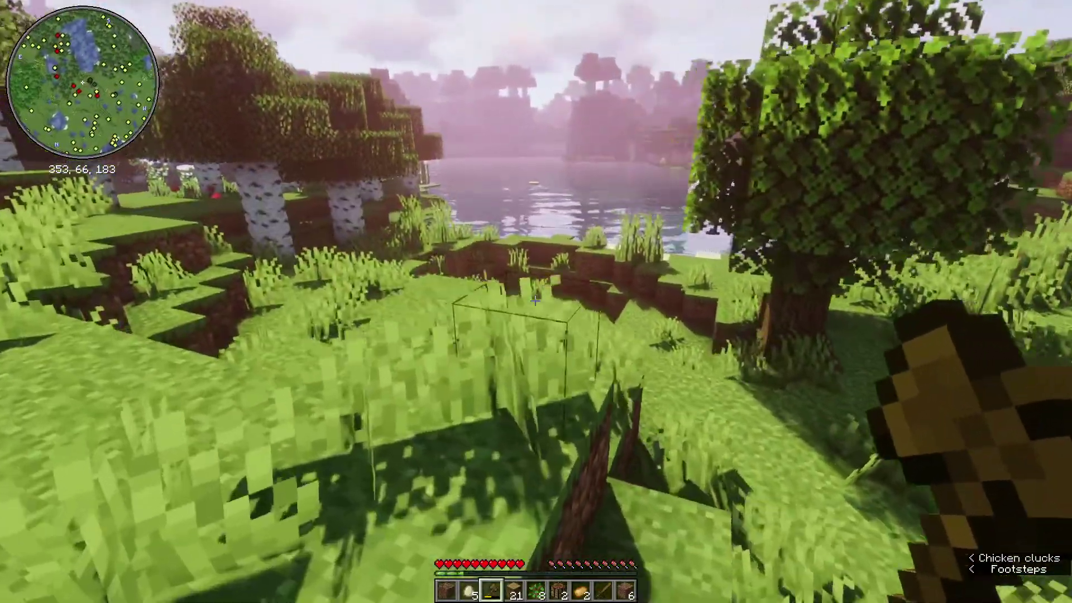
key(w)
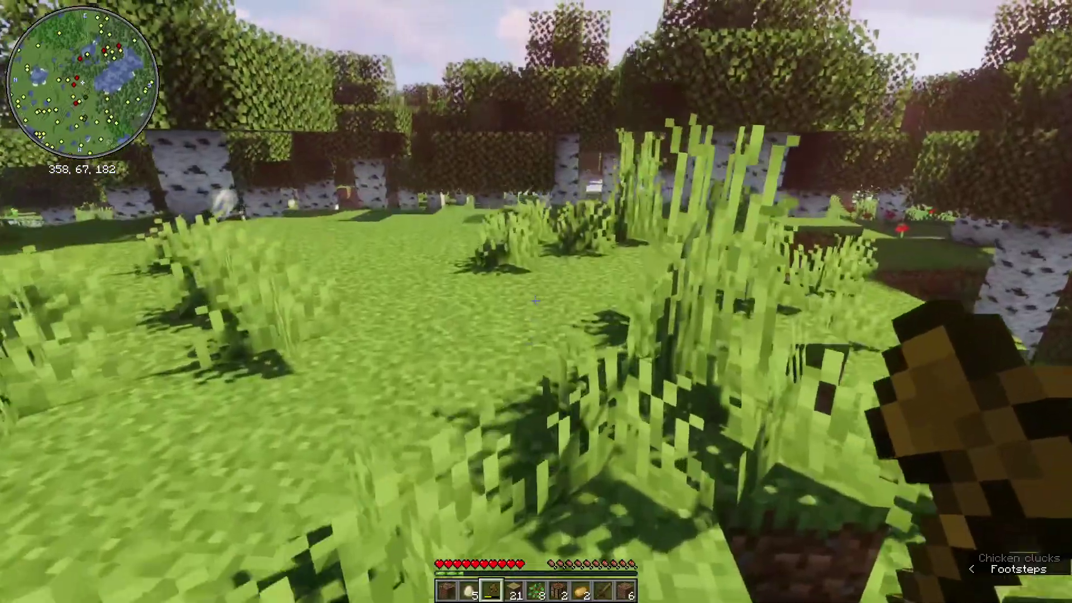
key(w)
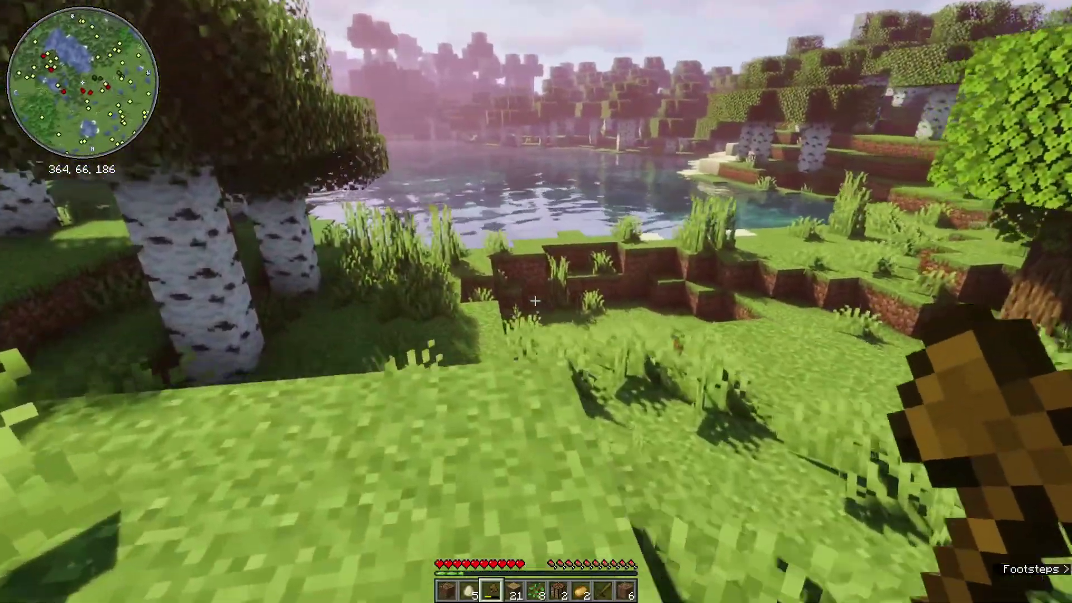
key(w)
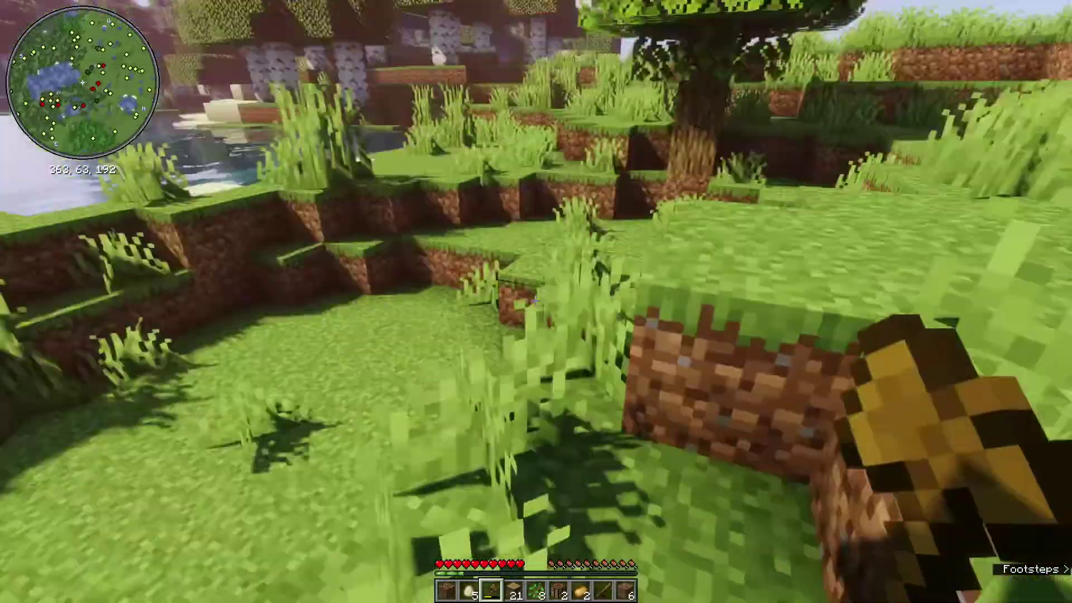
key(w)
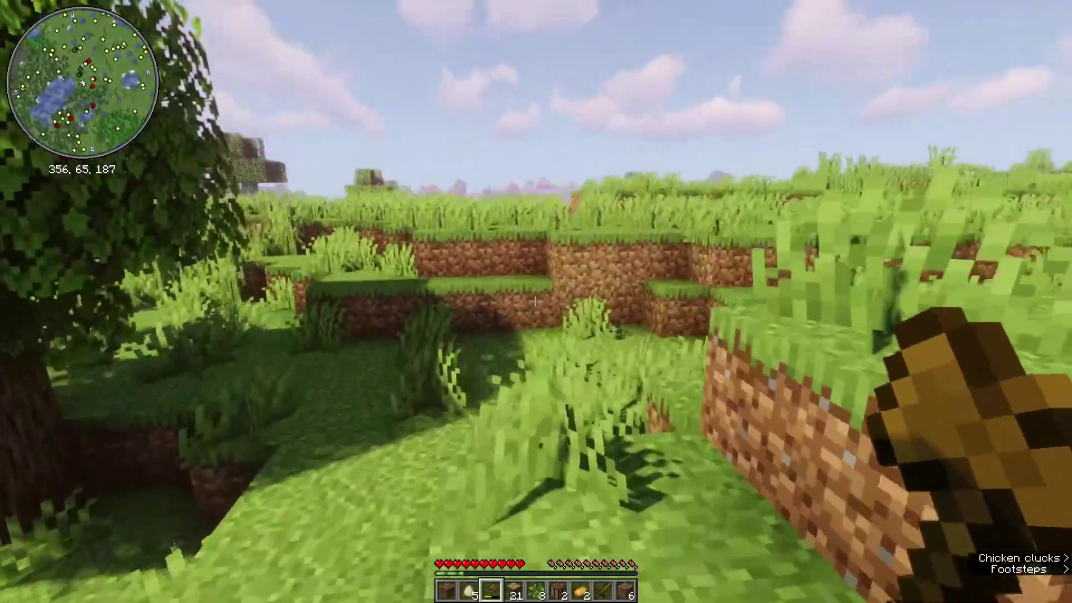